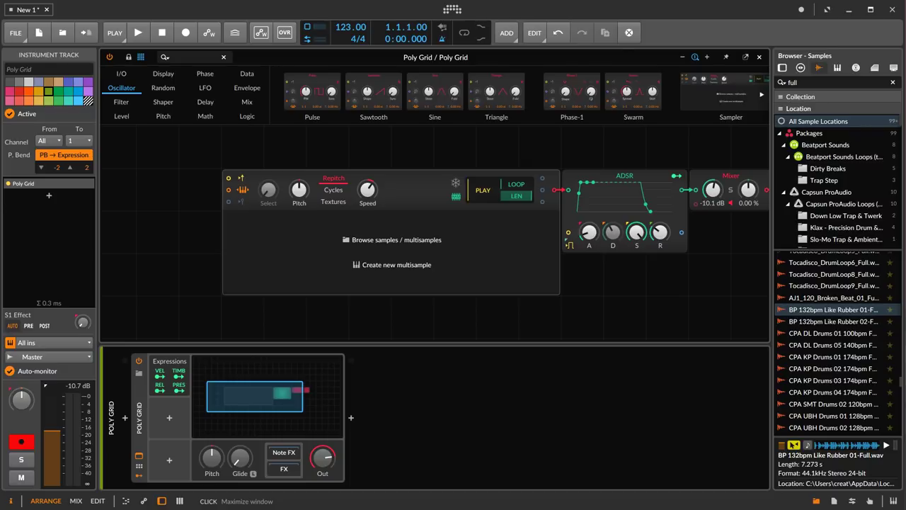
- Drag 'BP 132bpm Like Rubber 01-Full.wav' from the browser onto the Poly Grid's Sampler module
scroll(850, 304, up, 1)
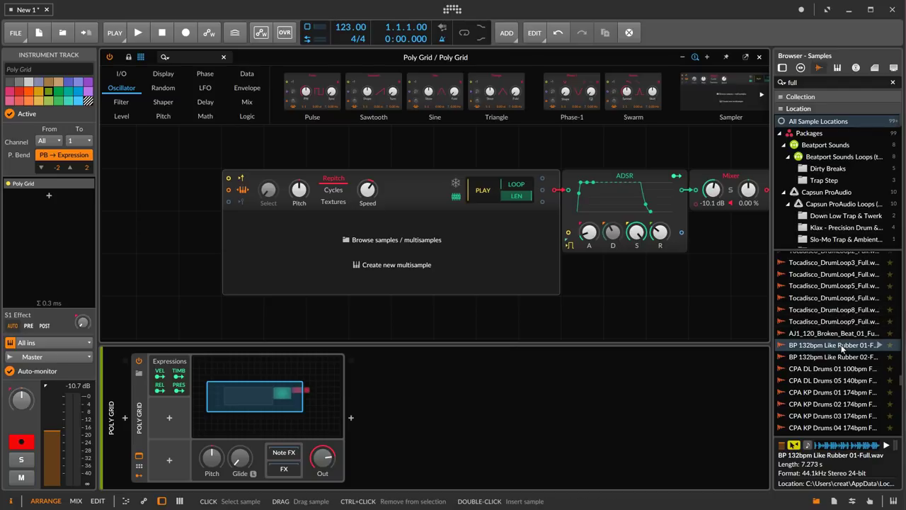
drag(841, 346, 369, 242)
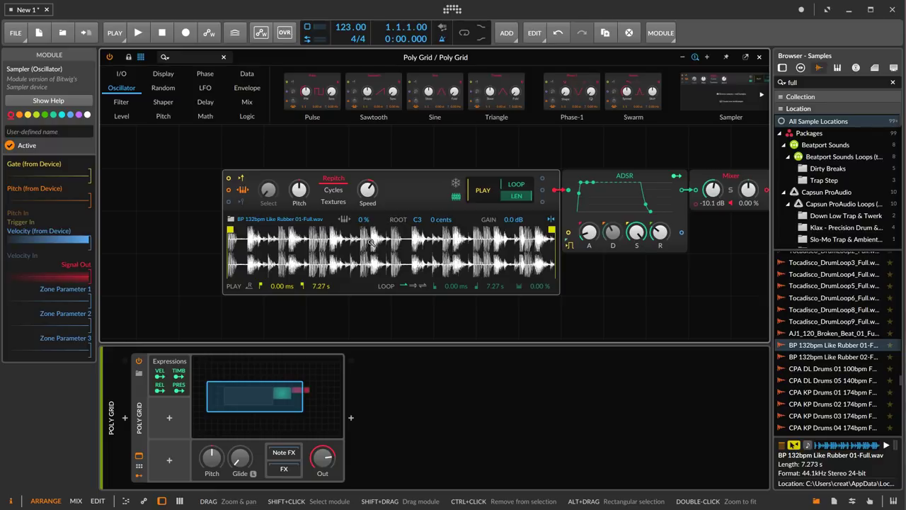
- Freeze the Sampler playhead so PLAY becomes POS, and set Sample Start to 23.6 %
click(457, 185)
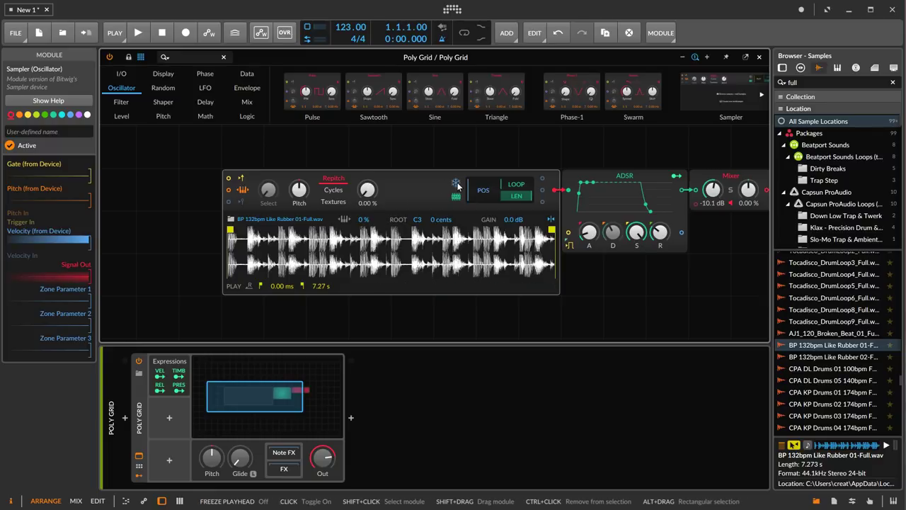
drag(367, 189, 367, 134)
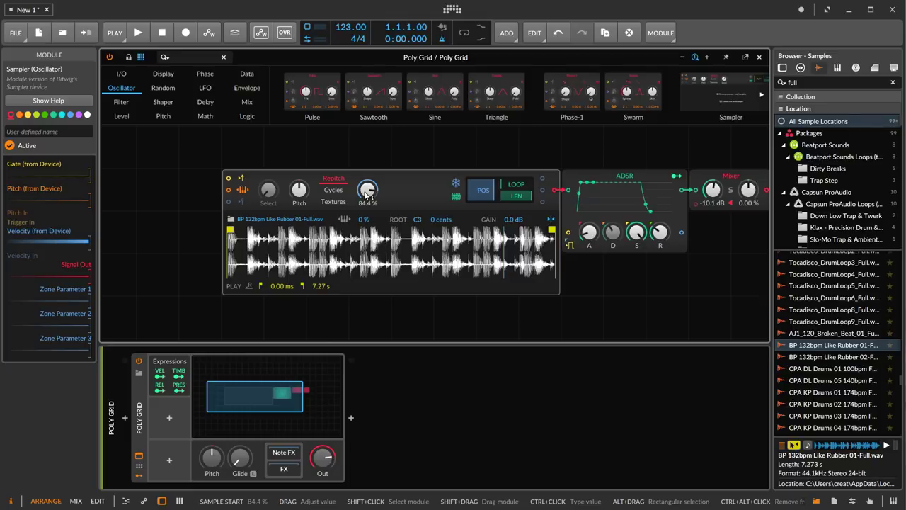
drag(368, 195, 368, 238)
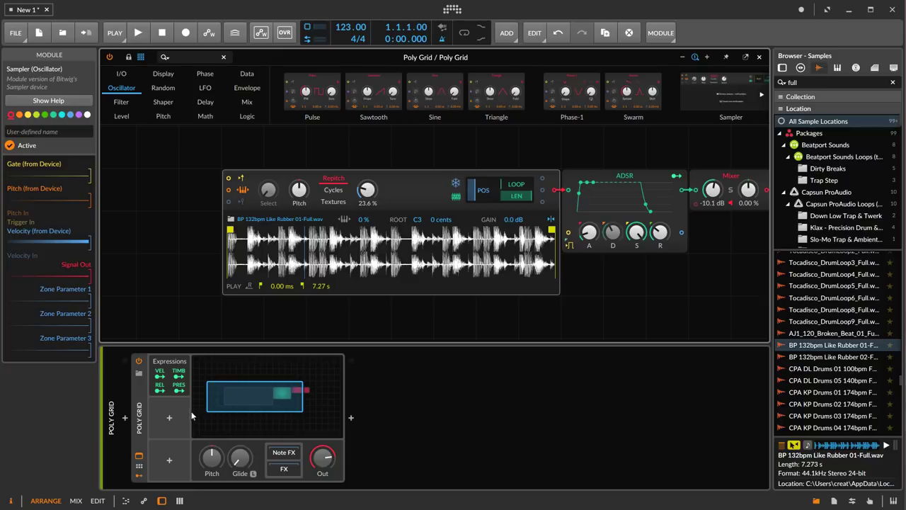
- Add a MIDI modulator set to CC 1
click(169, 417)
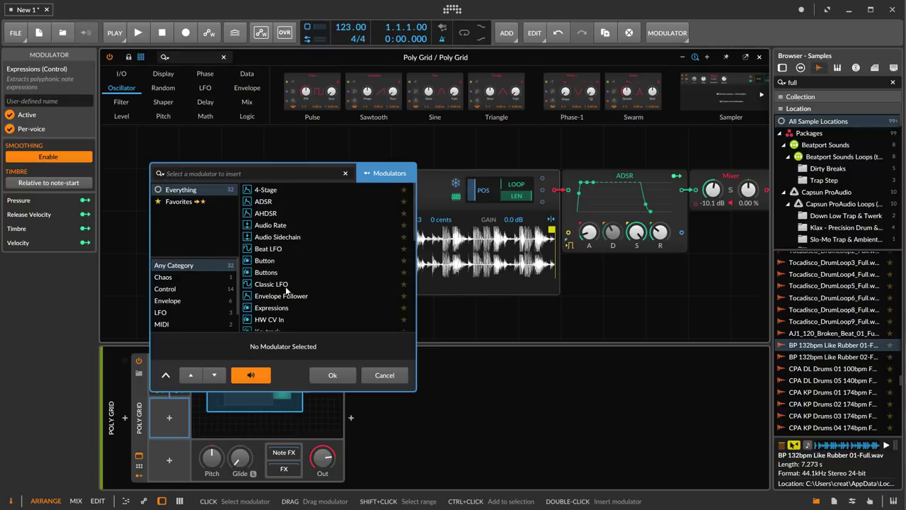
scroll(285, 286, down, 3)
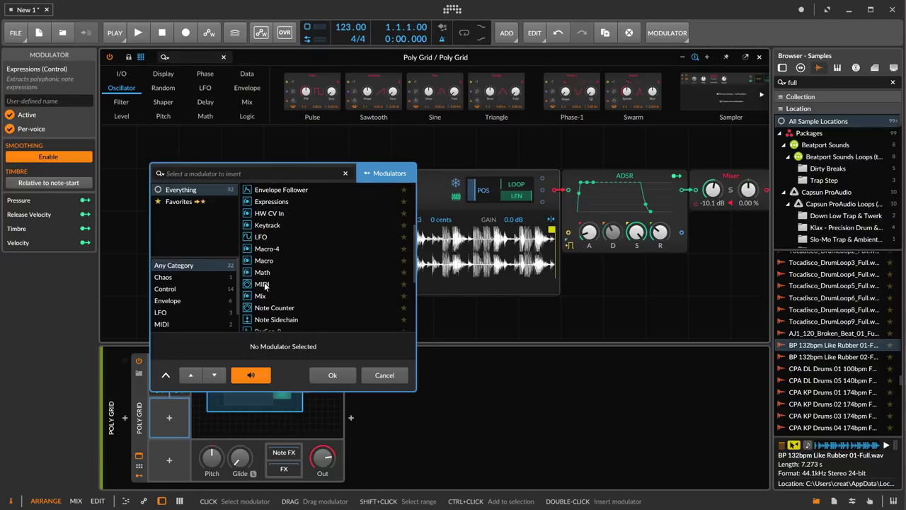
click(263, 284)
click(333, 375)
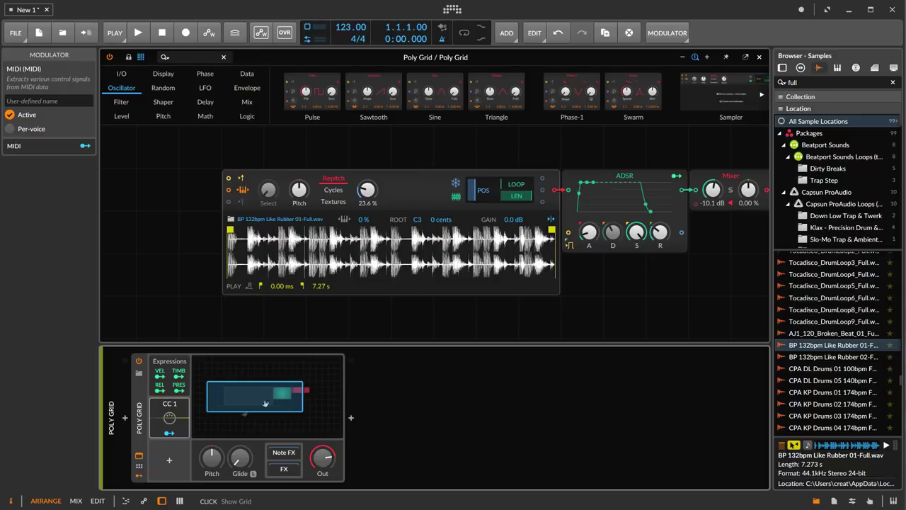
- Map CC 1 to Sample Start at +1.00 depth and reset the start knob to 0 %
click(169, 434)
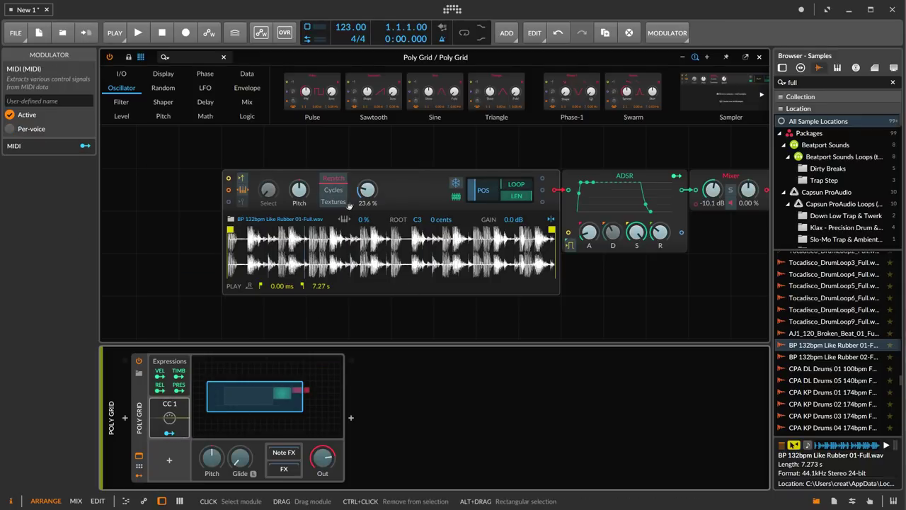
drag(366, 189, 367, 135)
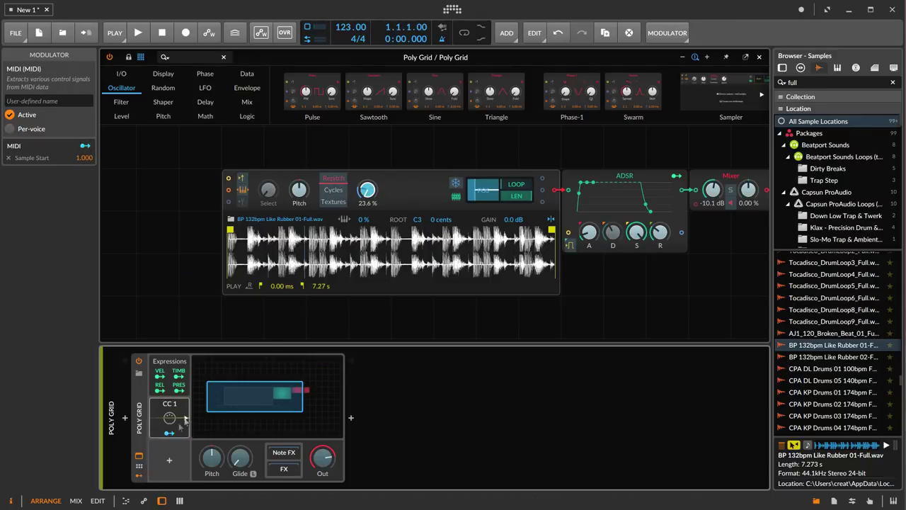
click(170, 433)
double_click(366, 190)
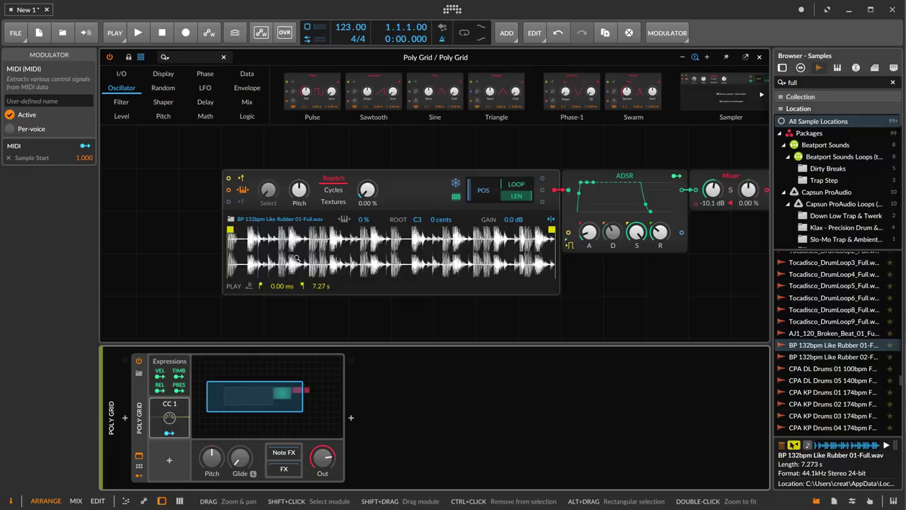
- Add a Level Value module, map CC 1 to its knob, and remove CC 1's Sample Start modulation
click(122, 116)
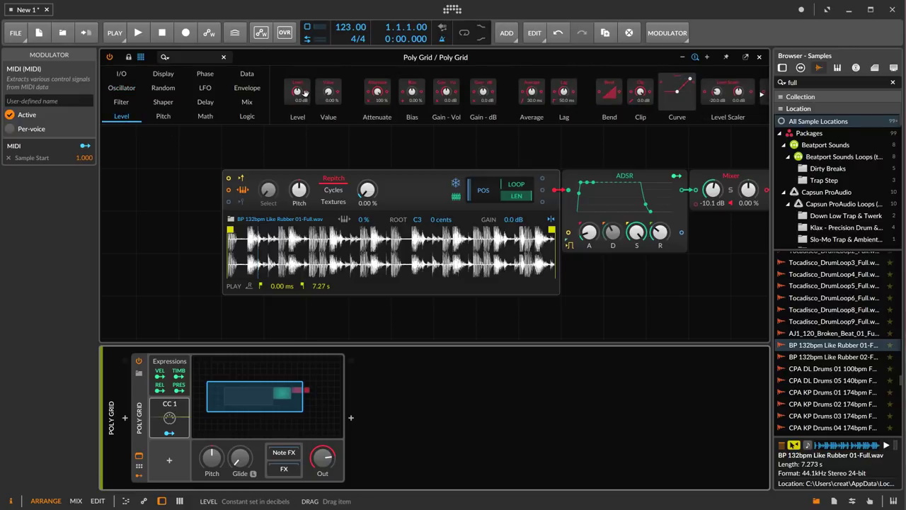
drag(327, 92, 242, 151)
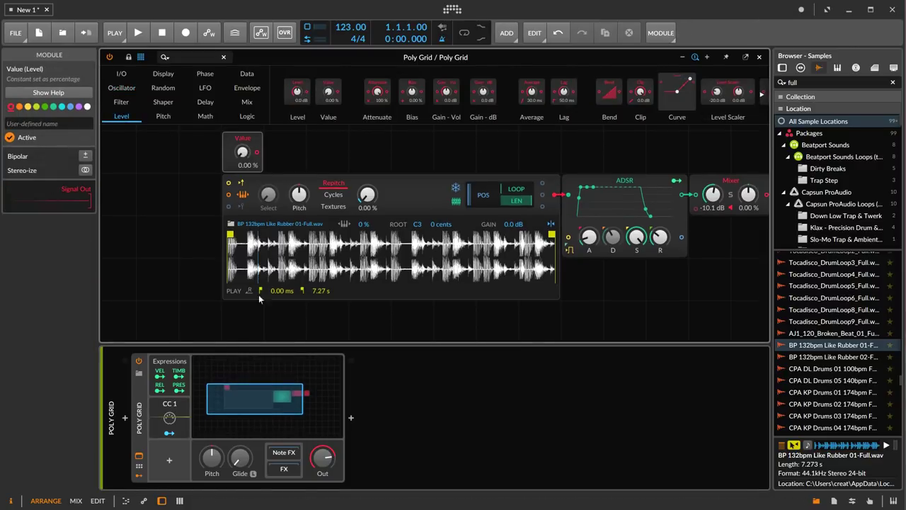
click(169, 432)
click(483, 194)
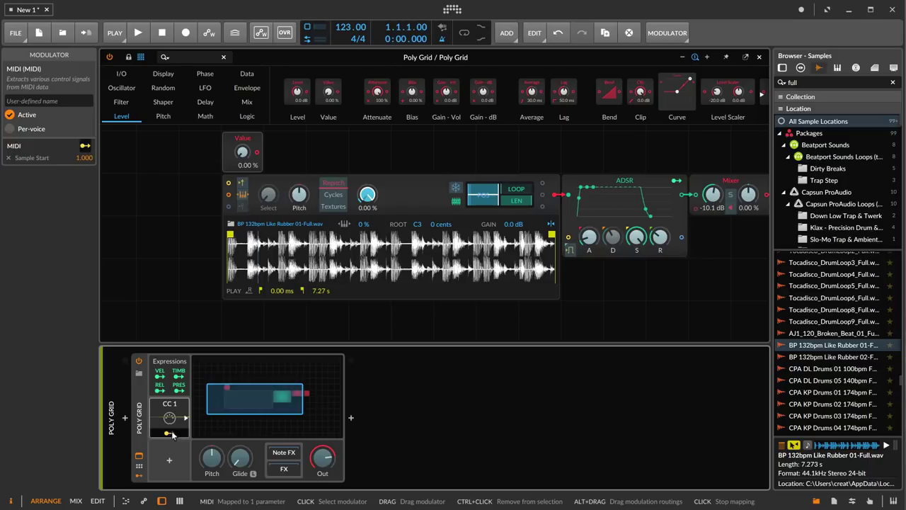
click(244, 163)
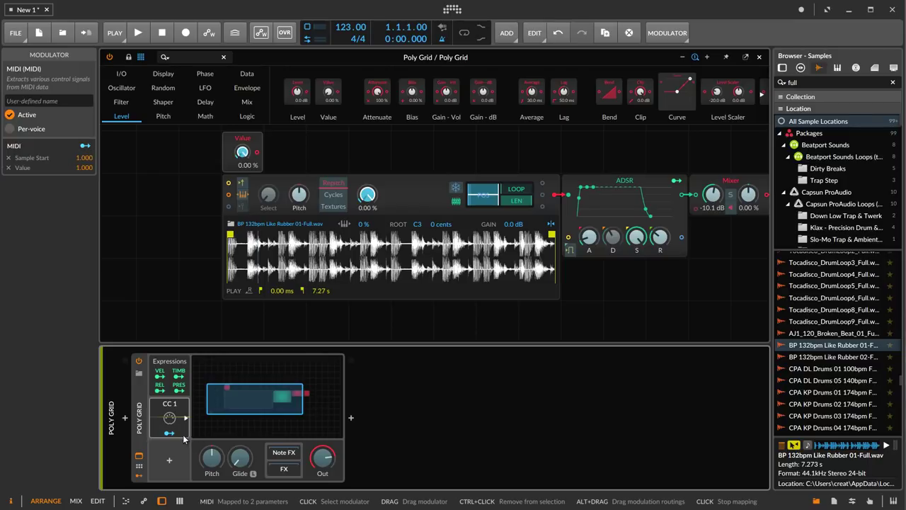
click(208, 337)
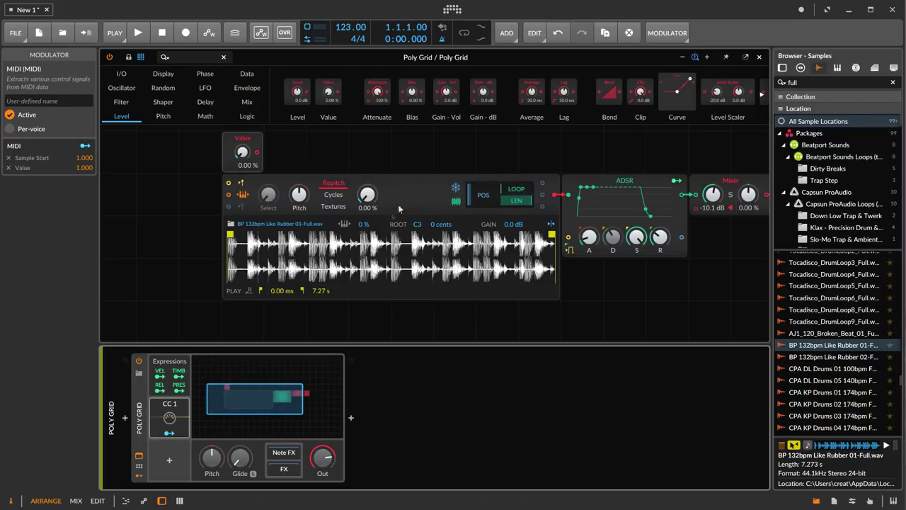
click(169, 432)
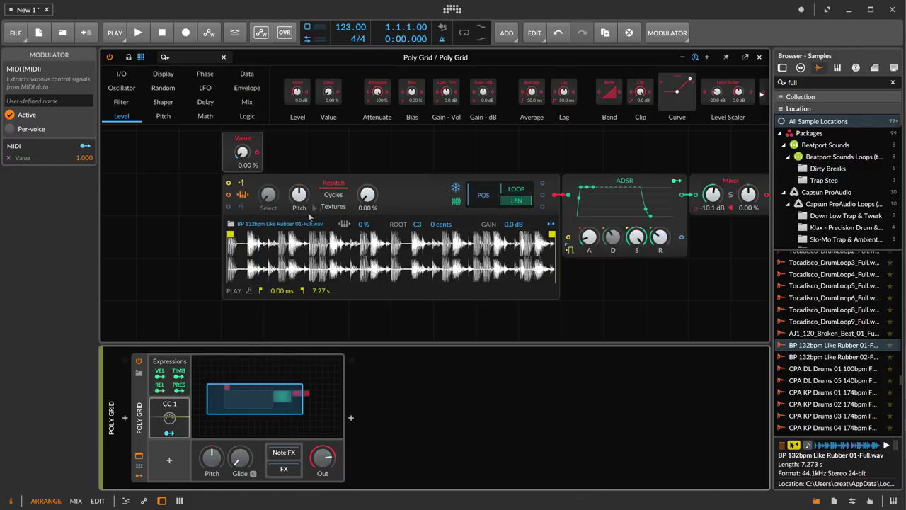
- Add a Modulator Out, cable Value into it, and map it to Sample Start at 1.000
click(124, 71)
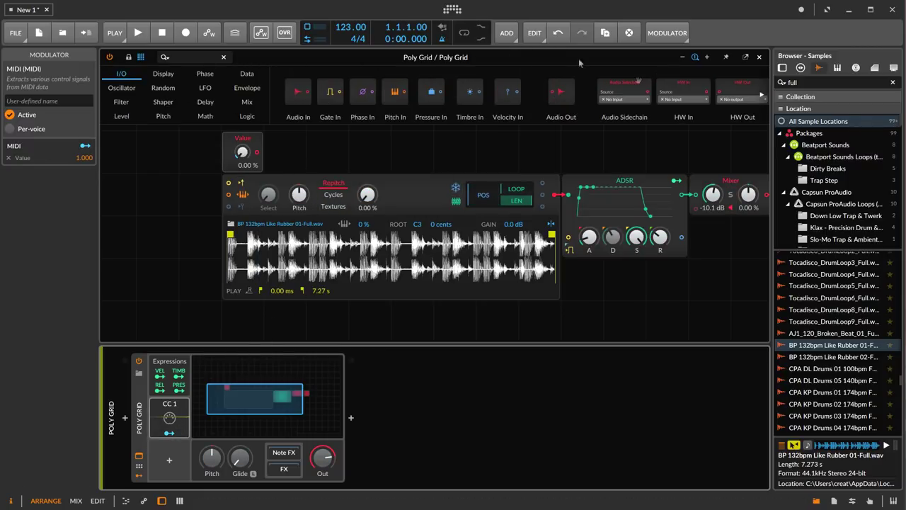
scroll(727, 104, right, 3)
drag(740, 92, 344, 173)
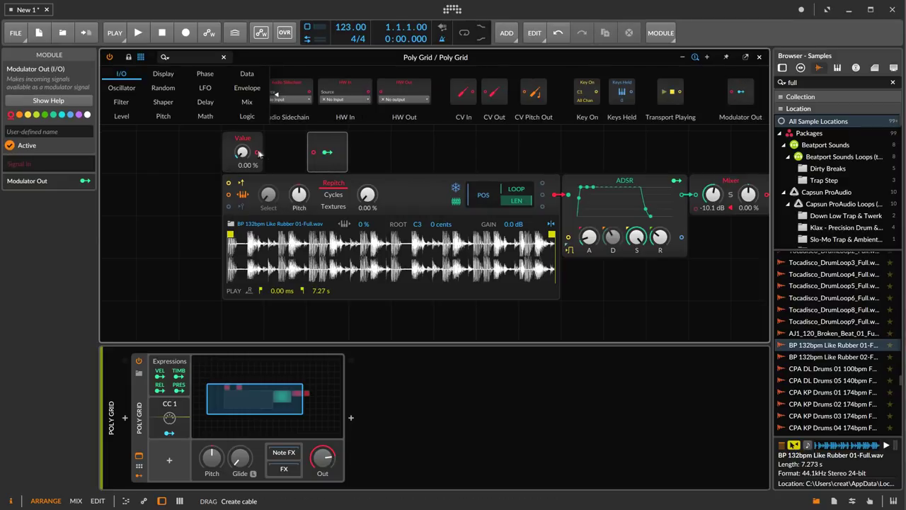
drag(258, 152, 324, 155)
click(327, 152)
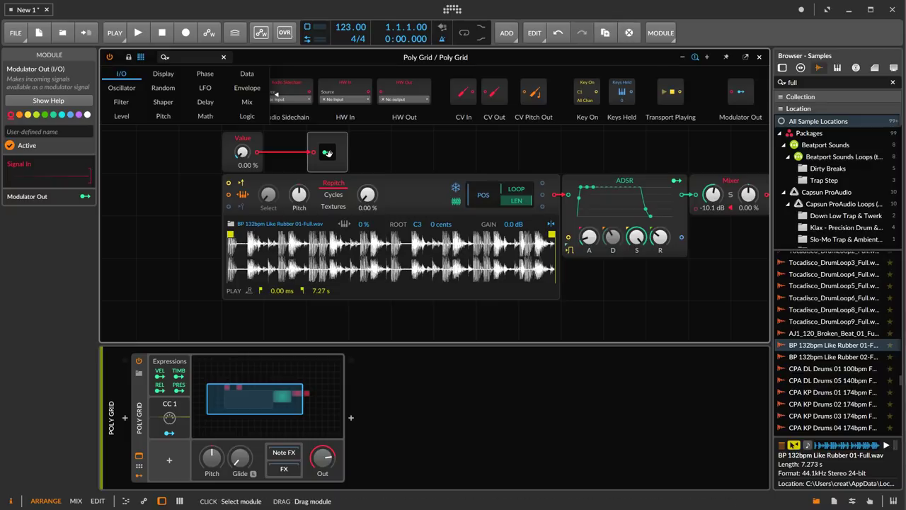
drag(367, 194, 369, 196)
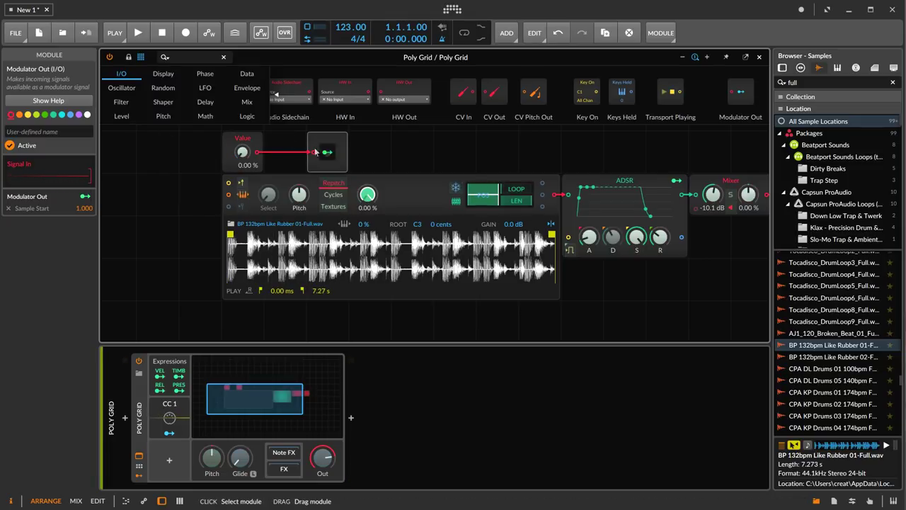
- Insert an Average module between Value and Modulator Out, with averaging time 87.3 ms
click(131, 116)
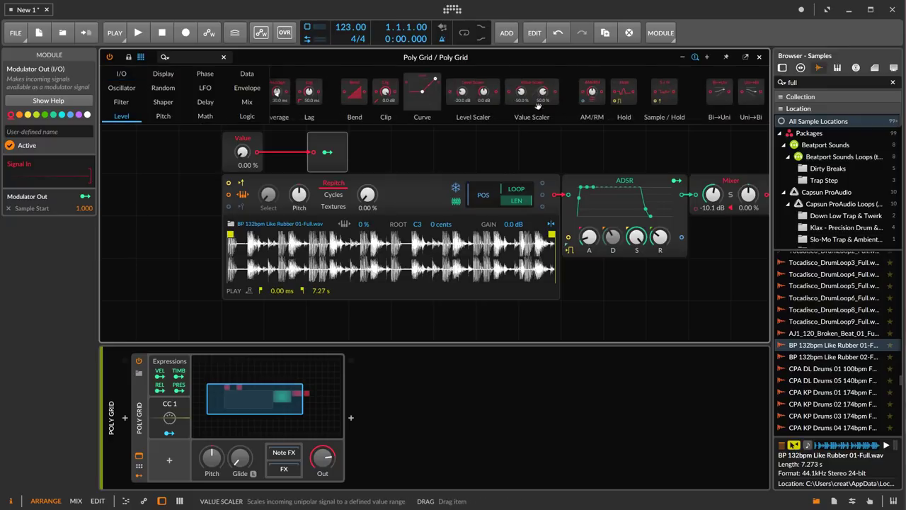
scroll(595, 105, up, 2)
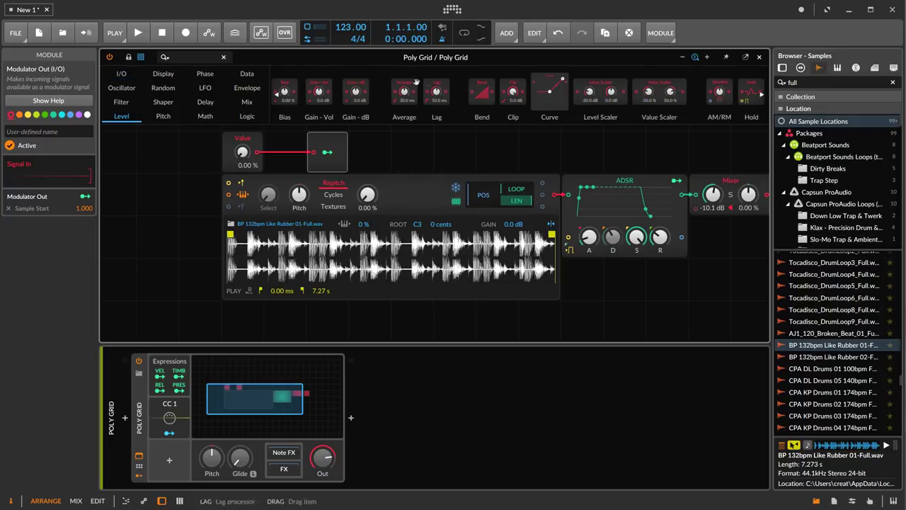
drag(402, 92, 285, 152)
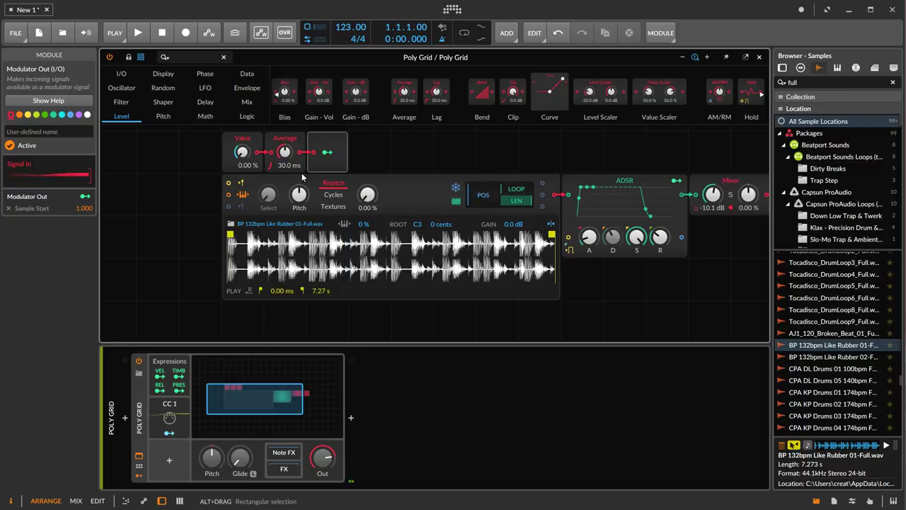
mouse_move(284, 151)
mouse_down()
mouse_move(285, 141)
mouse_move(286, 152)
mouse_up()
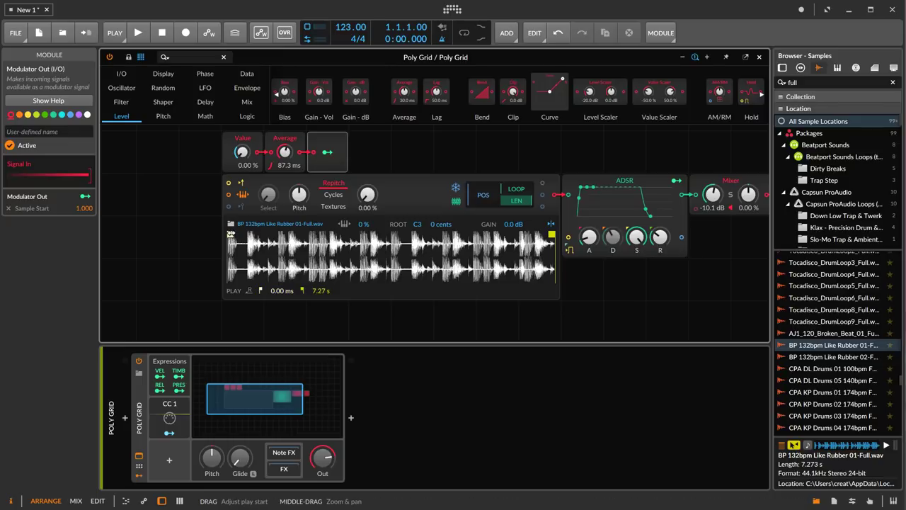
- Drag the Sampler's start and end markers so playback spans 0.00 ms to 7.27 s
drag(231, 235, 307, 239)
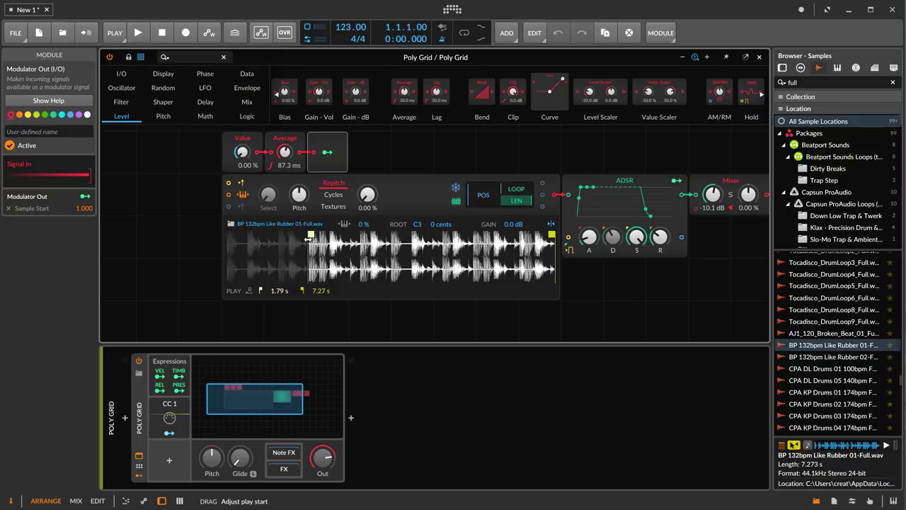
mouse_move(552, 234)
mouse_down()
mouse_move(460, 249)
mouse_move(350, 250)
mouse_move(360, 249)
mouse_up()
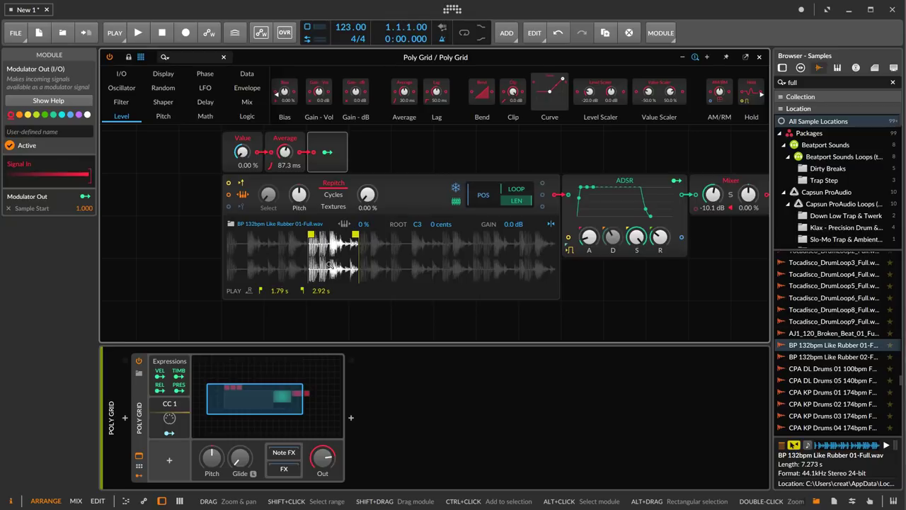
click(369, 200)
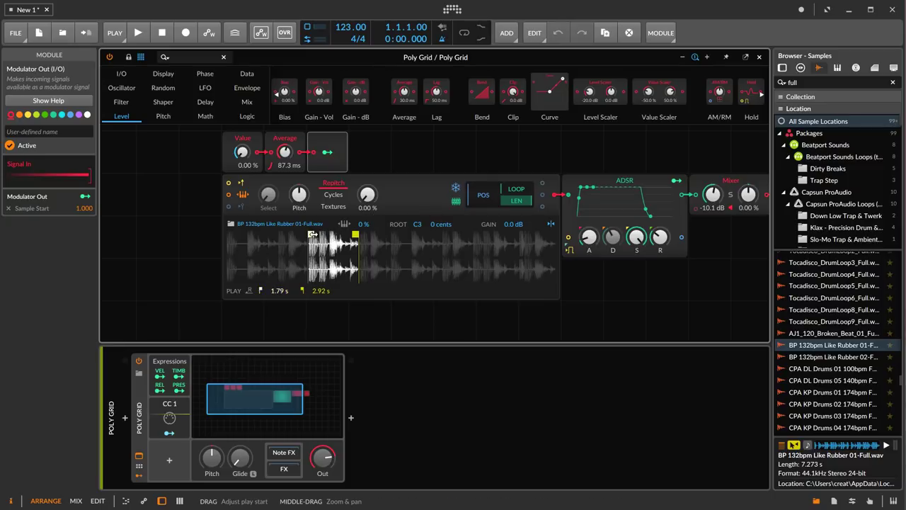
drag(310, 234, 199, 237)
drag(351, 243, 555, 241)
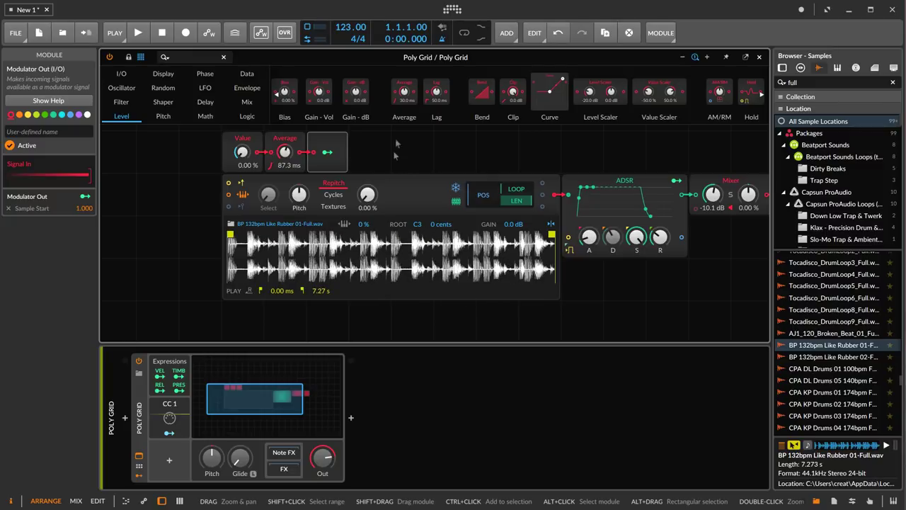
- Place an LFO module above the Value/Average chain
scroll(397, 152, up, 2)
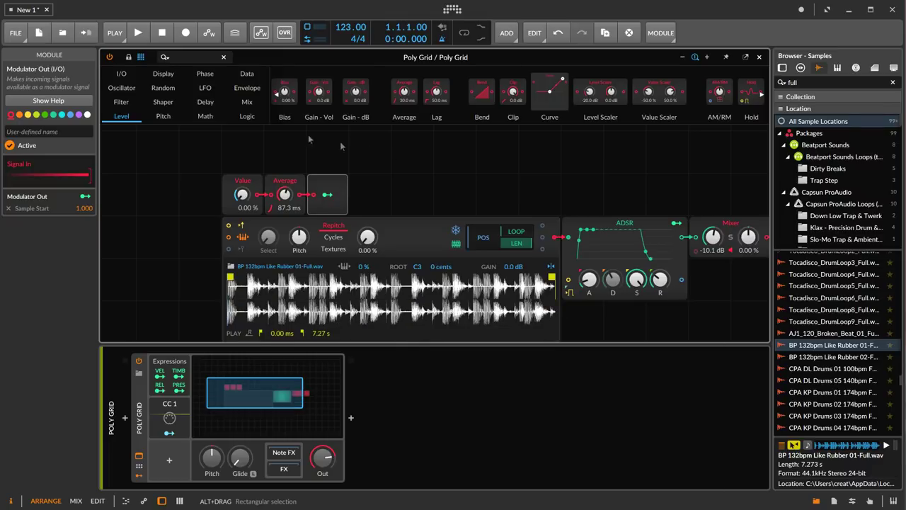
click(203, 88)
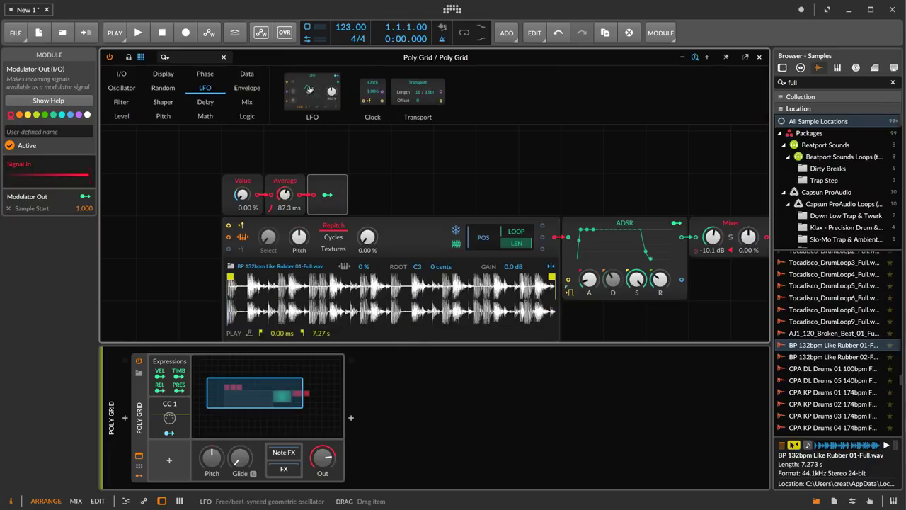
drag(311, 92, 247, 140)
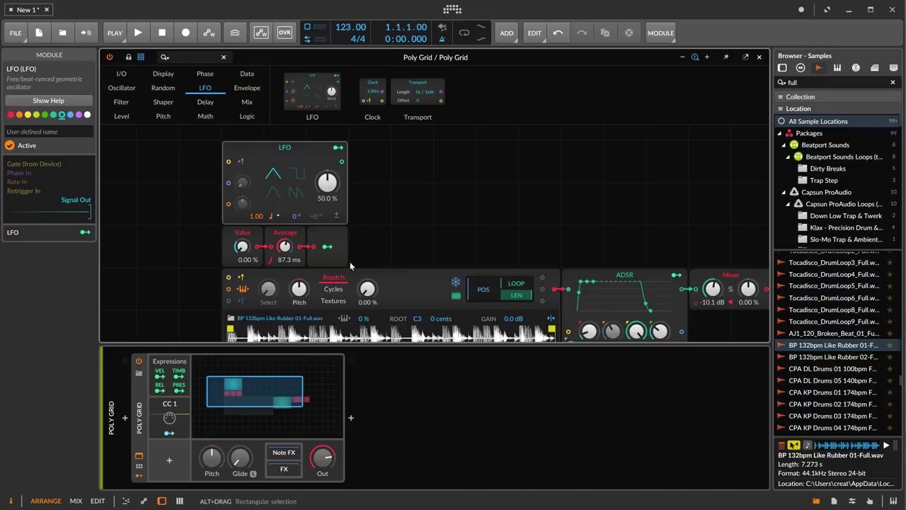
- Remove the Modulator Out's Sample Start modulation
click(327, 246)
click(367, 289)
click(367, 289)
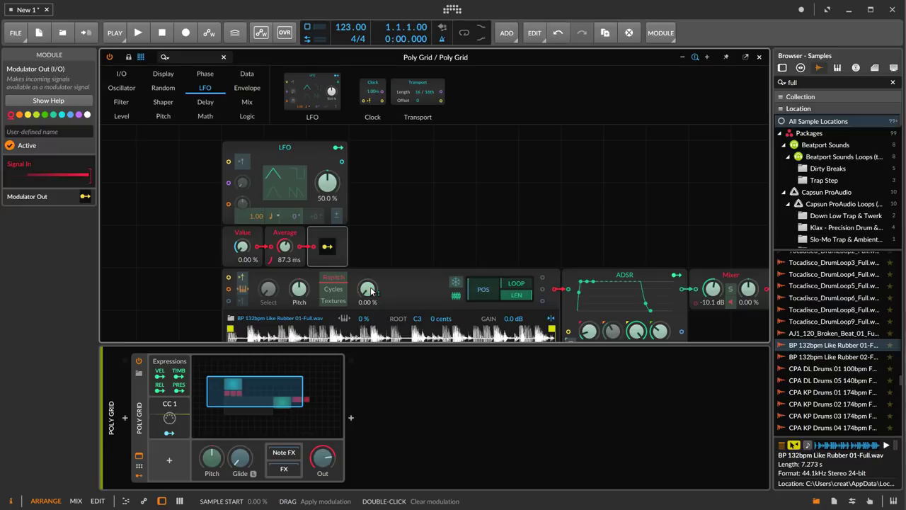
click(327, 246)
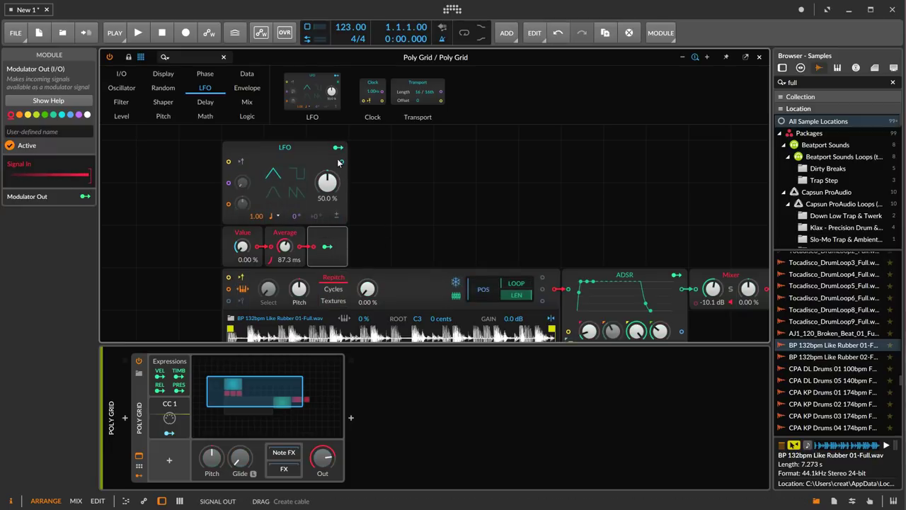
- Map the LFO to Sample Start at 1.000 depth and skew it to a full 100 % ramp
click(338, 148)
drag(338, 147, 367, 289)
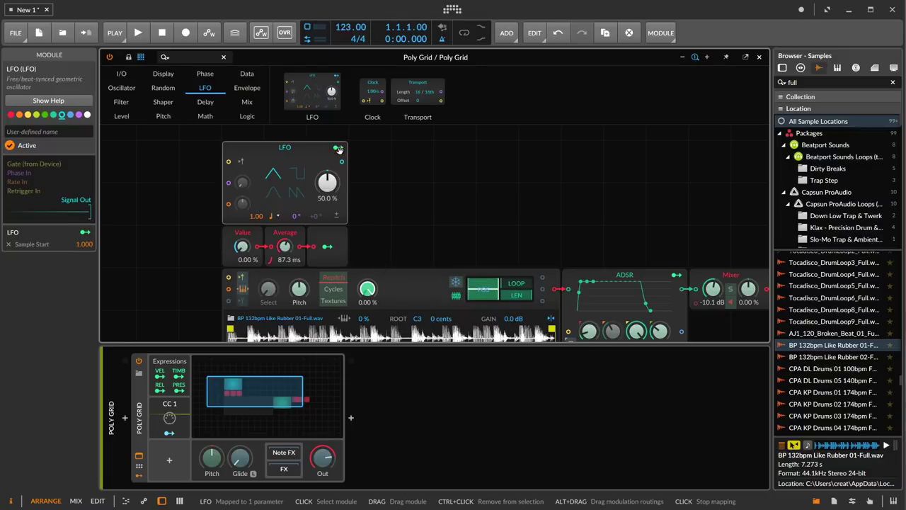
key(Escape)
mouse_move(300, 205)
mouse_down()
mouse_move(300, 181)
mouse_move(299, 206)
mouse_up()
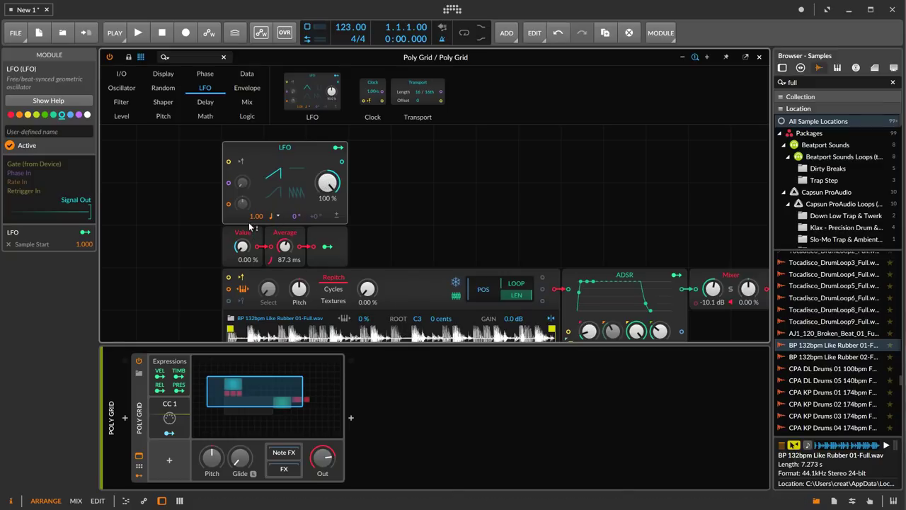
- Switch the LFO rate units to Bar and set the rate to 4.00 bar
mouse_move(255, 216)
mouse_down()
mouse_move(256, 206)
mouse_move(253, 220)
mouse_up()
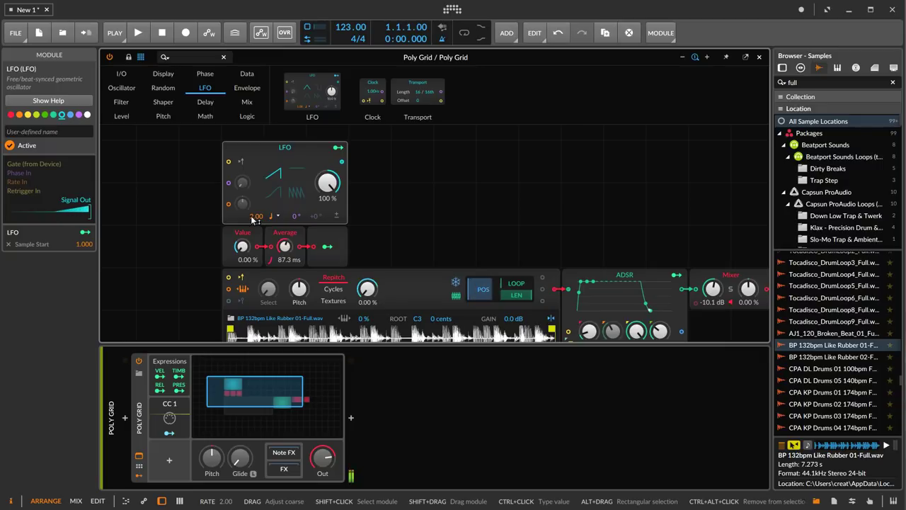
click(276, 216)
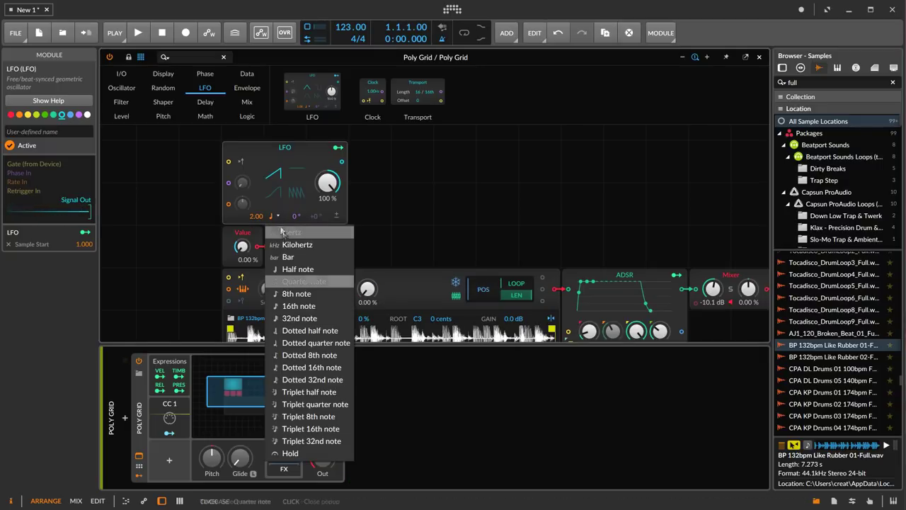
click(294, 253)
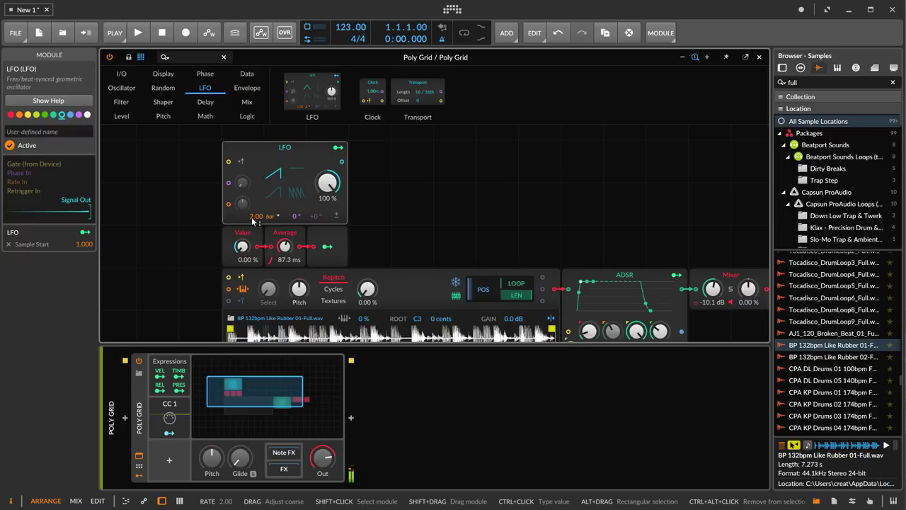
drag(255, 216, 253, 222)
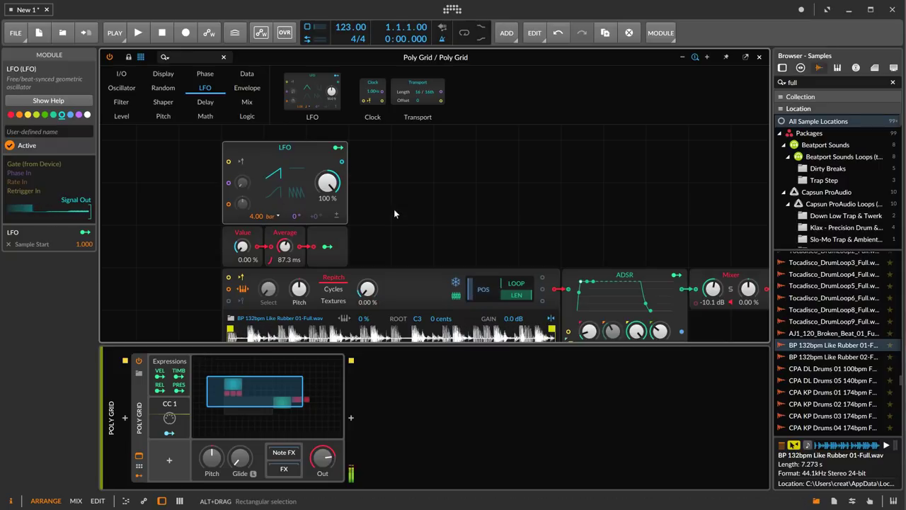
scroll(445, 201, down, 3)
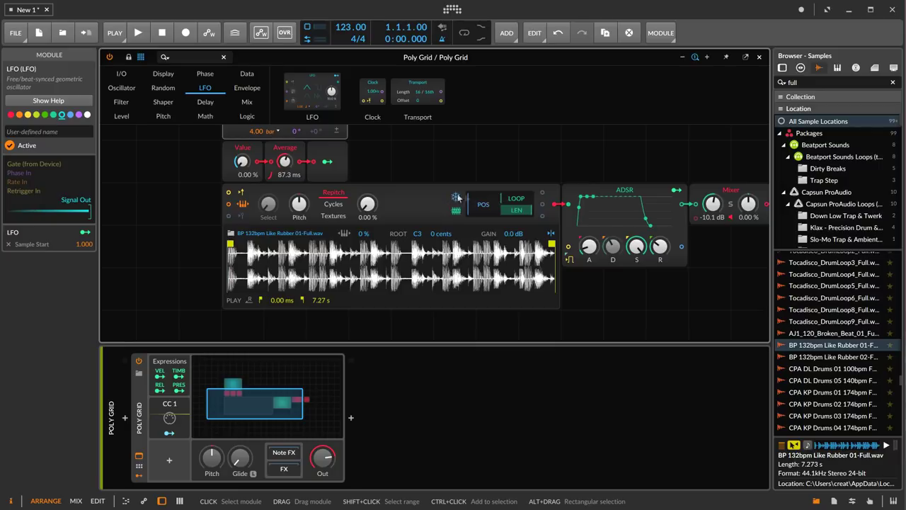
scroll(433, 191, up, 2)
scroll(433, 192, up, 1)
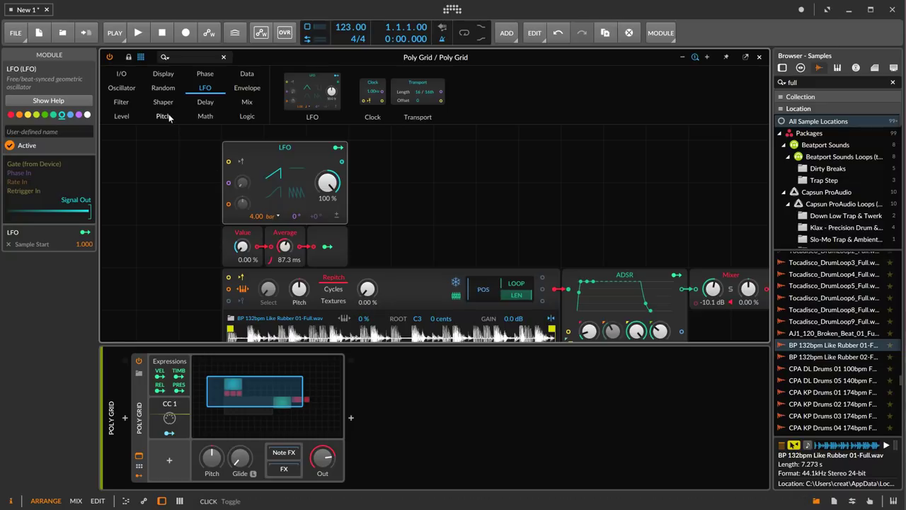
- Place a Hold module beside the LFO, followed by a Modulator Out
click(120, 116)
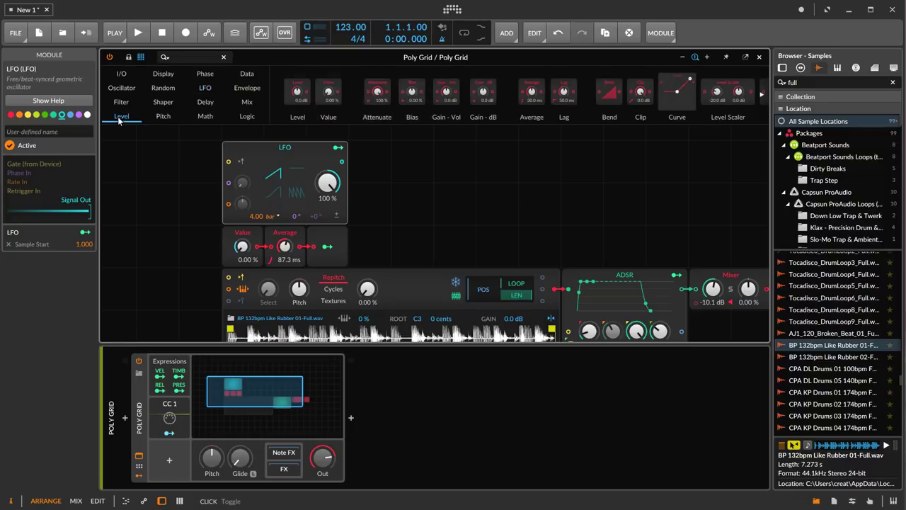
scroll(603, 104, down, 3)
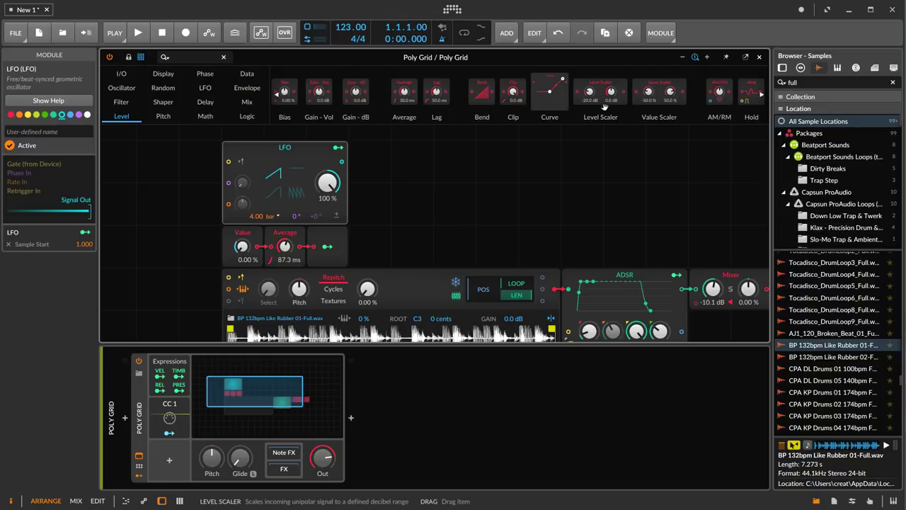
drag(708, 92, 355, 162)
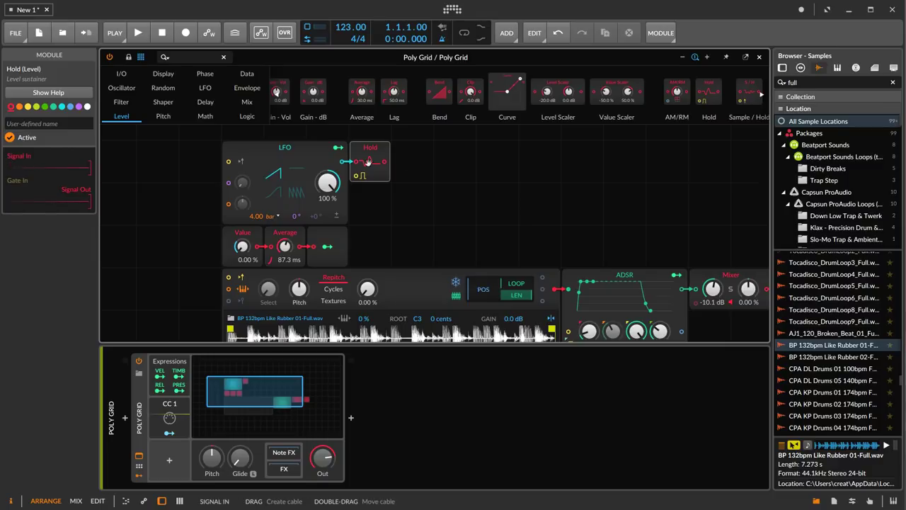
click(121, 74)
scroll(760, 105, down, 1)
scroll(760, 105, down, 2)
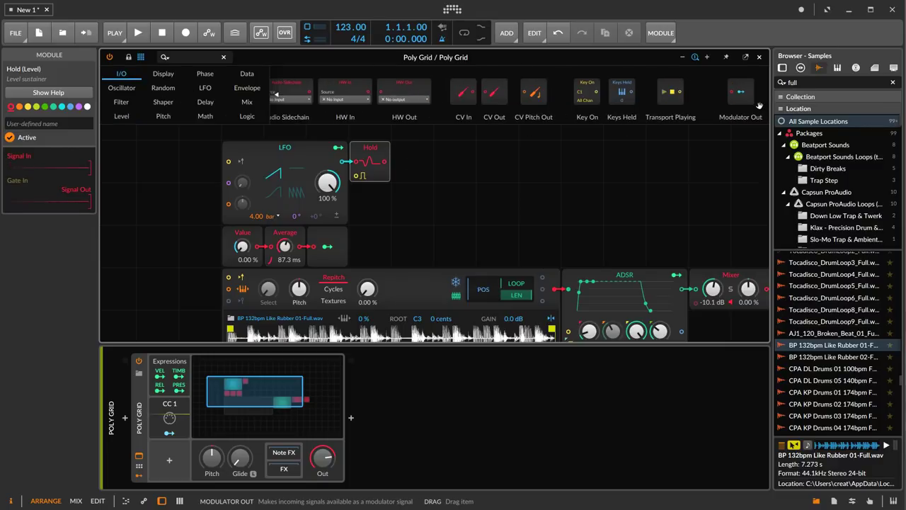
drag(742, 99, 415, 165)
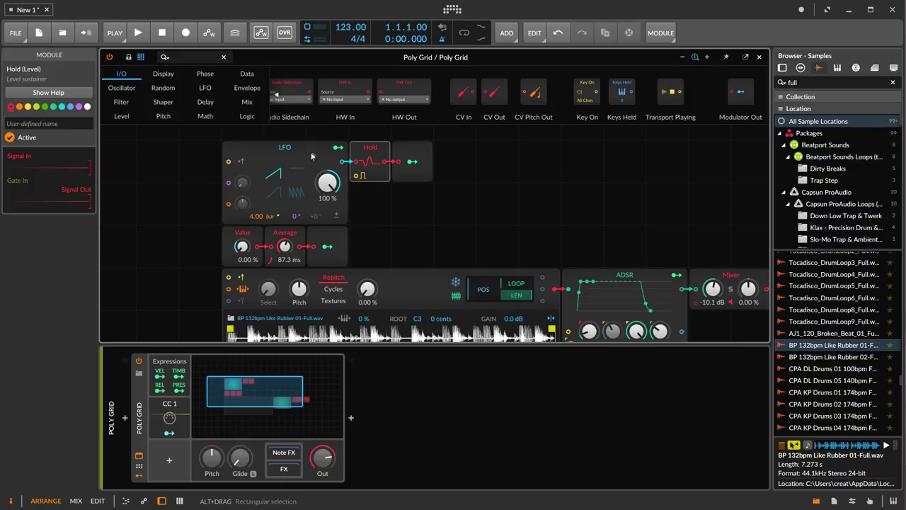
- Remove the LFO's direct Sample Start modulation and map it to the Value knob instead
click(337, 147)
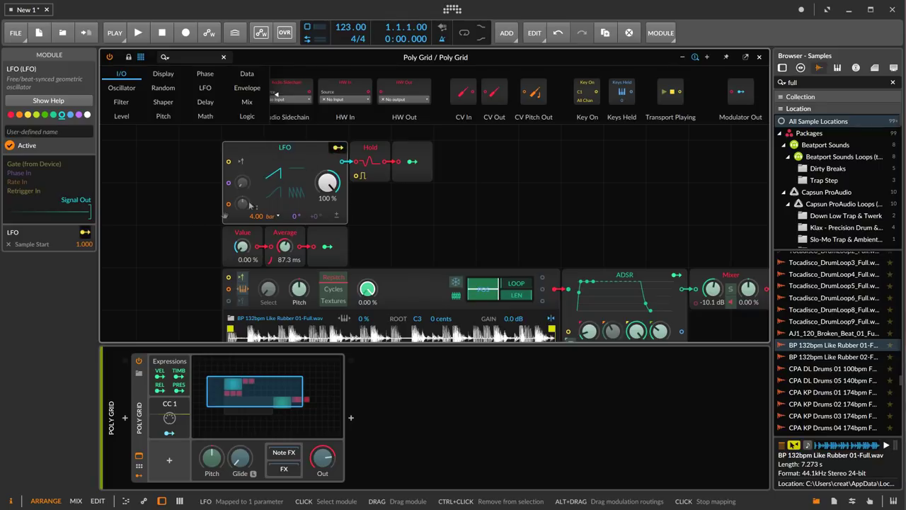
click(413, 165)
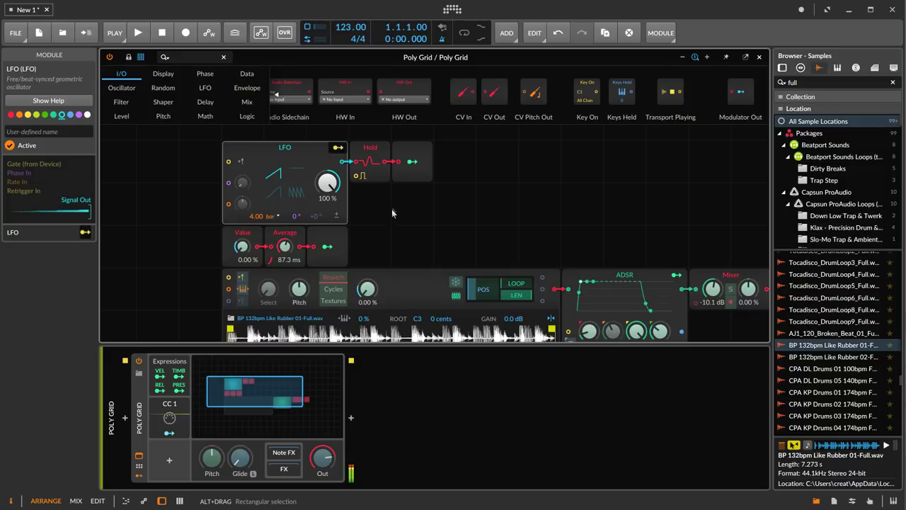
drag(241, 246, 241, 298)
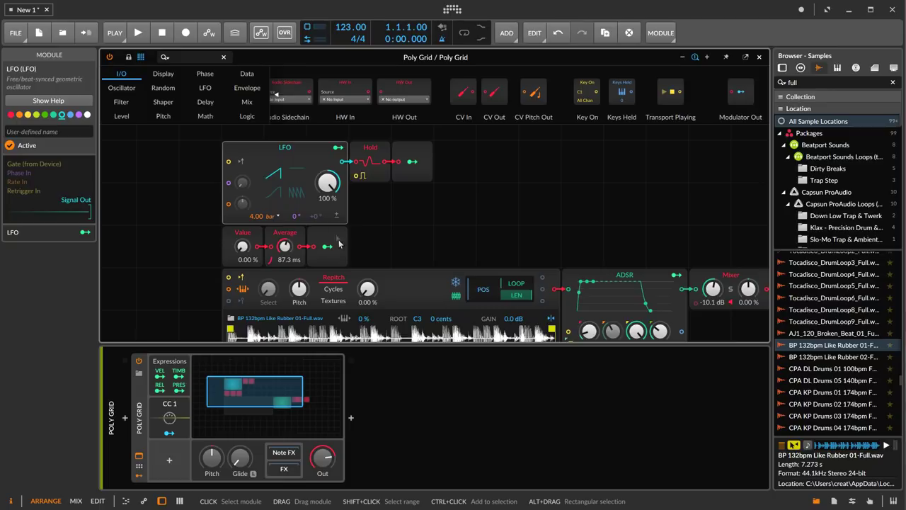
- Add a > comparator below Hold, feed it the Value output, and cable it into Hold's trigger
click(246, 116)
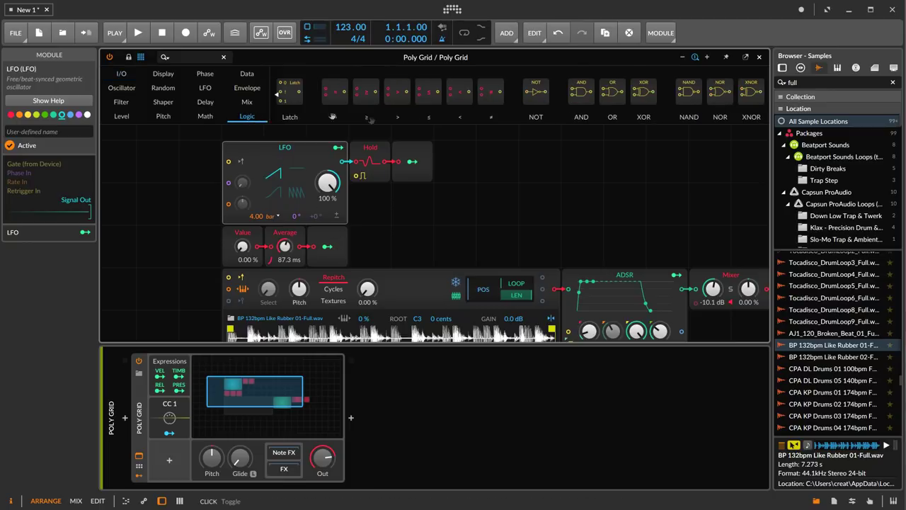
drag(397, 92, 391, 259)
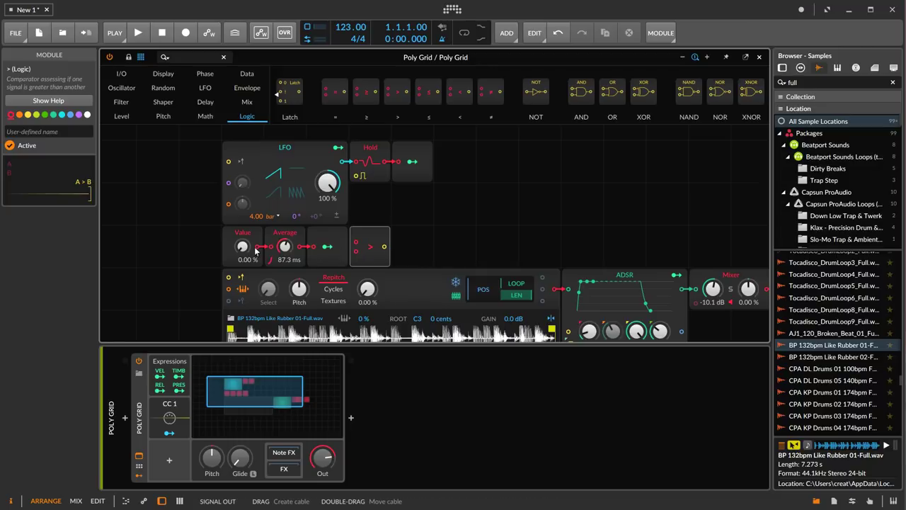
drag(257, 249, 355, 243)
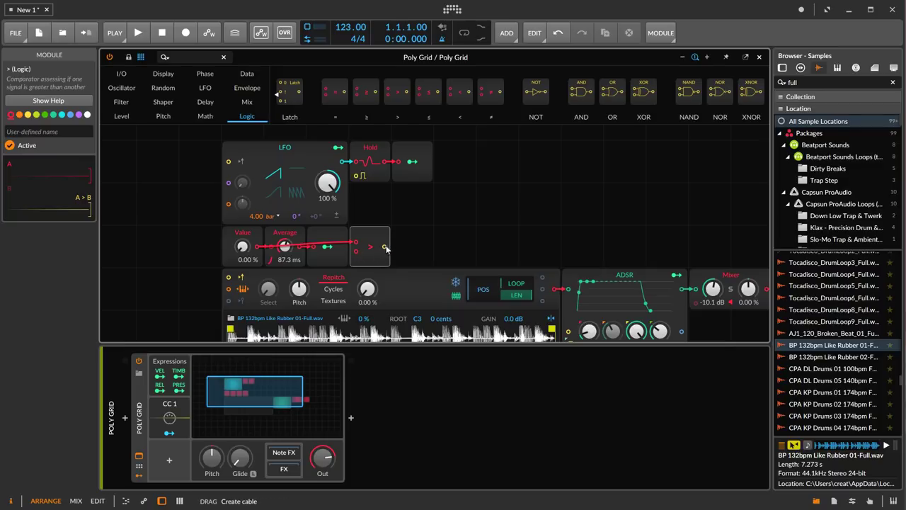
drag(386, 247, 356, 176)
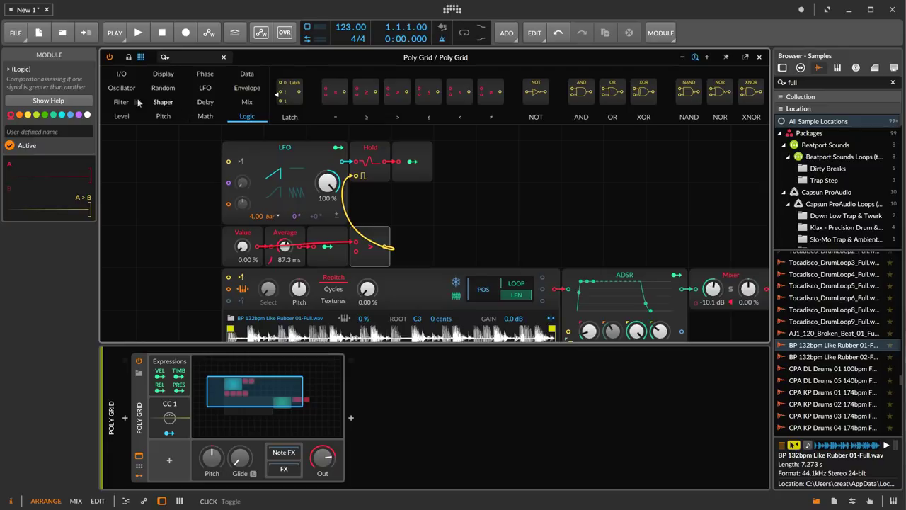
- Place a second LFO on the grid and set its rate to 8th notes
click(204, 87)
drag(313, 92, 460, 179)
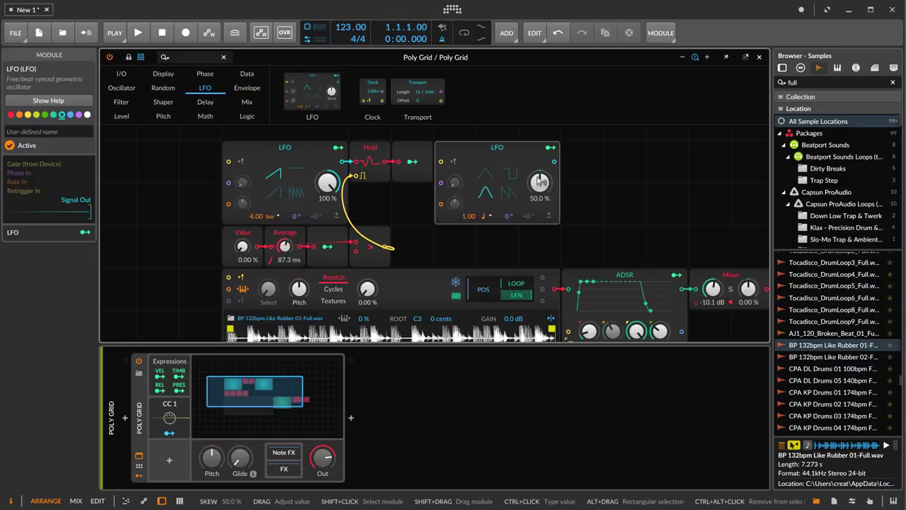
click(485, 216)
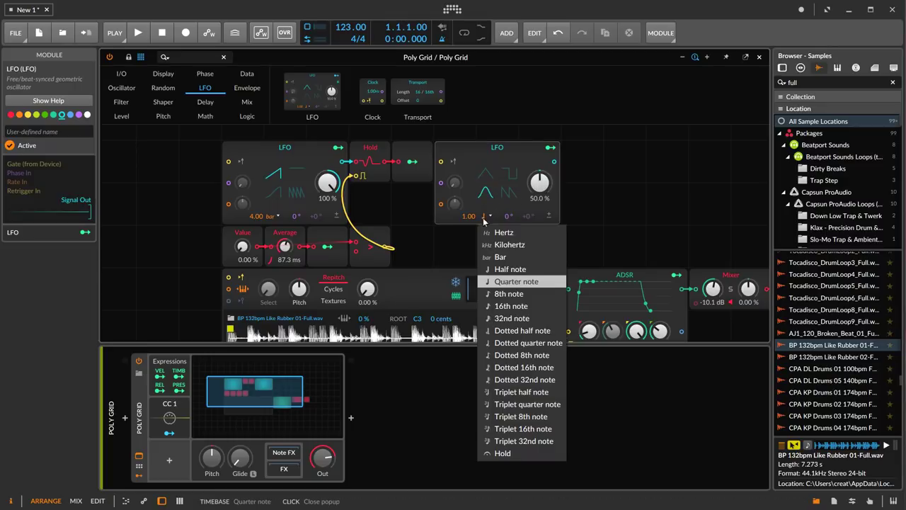
click(510, 293)
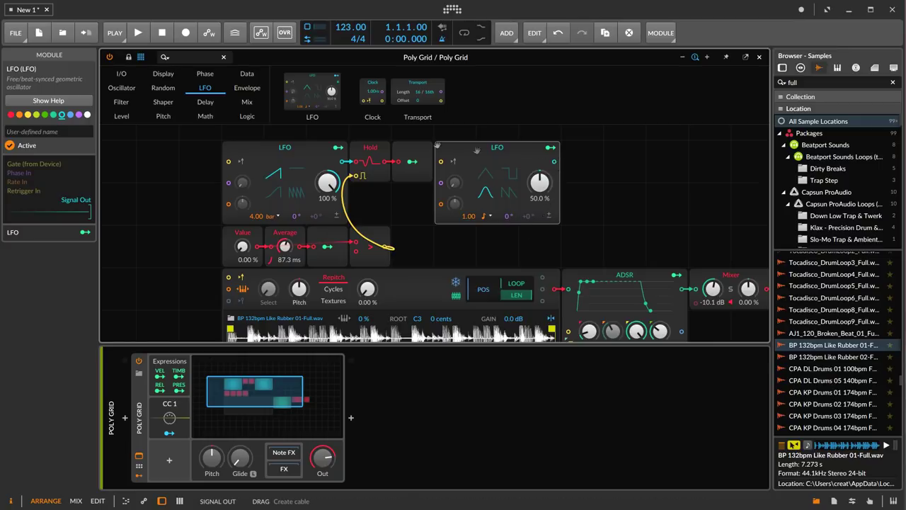
- Chain a Level > Attenuate module and a Modulator Out after the new LFO
click(122, 117)
drag(377, 92, 570, 167)
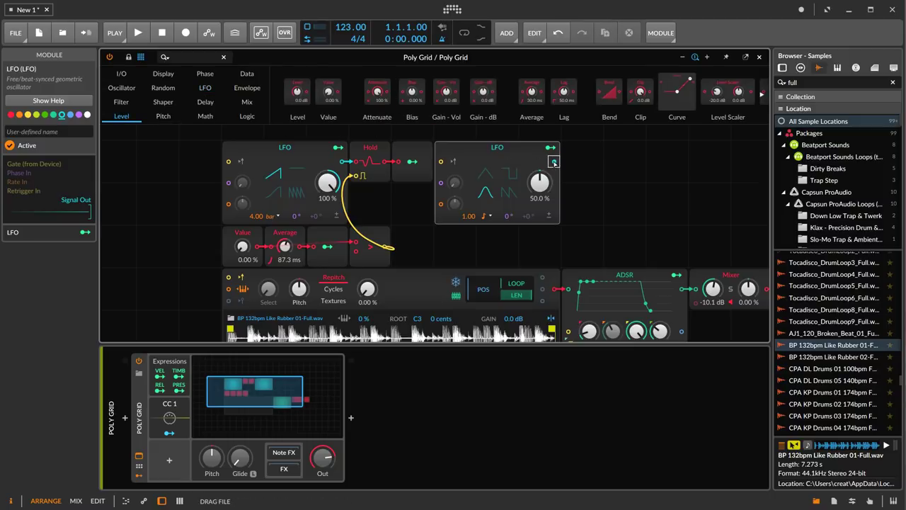
click(123, 74)
scroll(698, 89, right, 5)
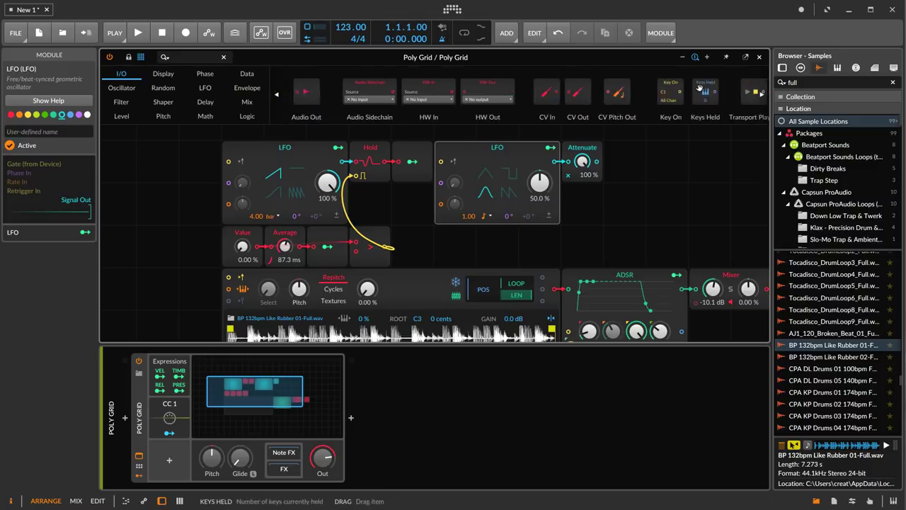
drag(740, 92, 582, 205)
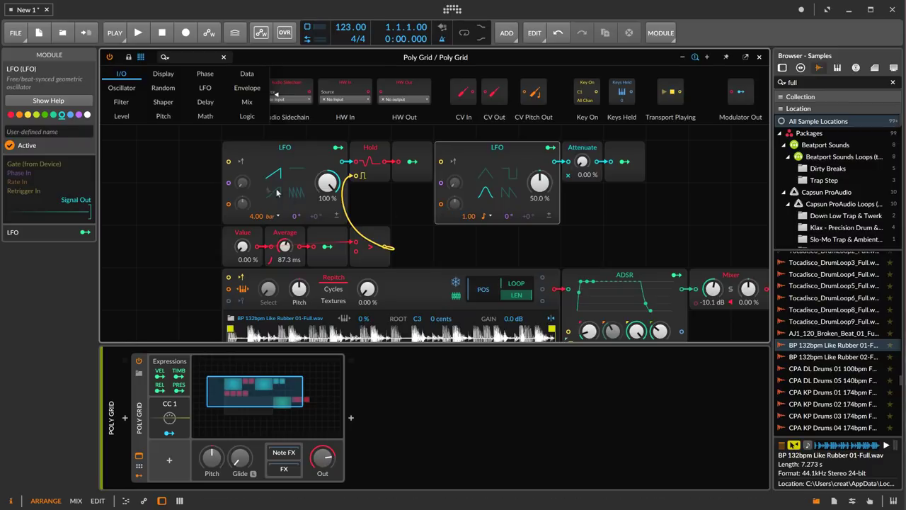
- Add a Modulator Out after the comparator and map it to fully open the Attenuate amount
drag(739, 90, 412, 246)
click(412, 247)
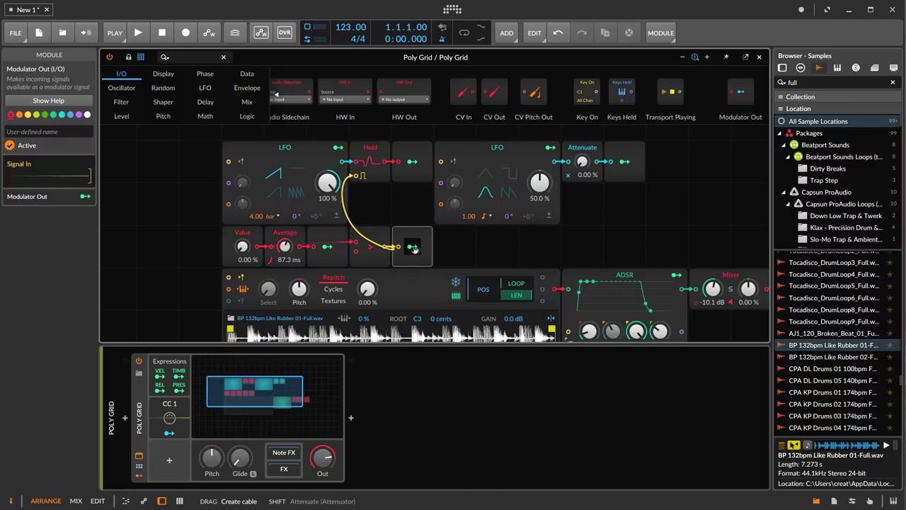
drag(581, 161, 581, 155)
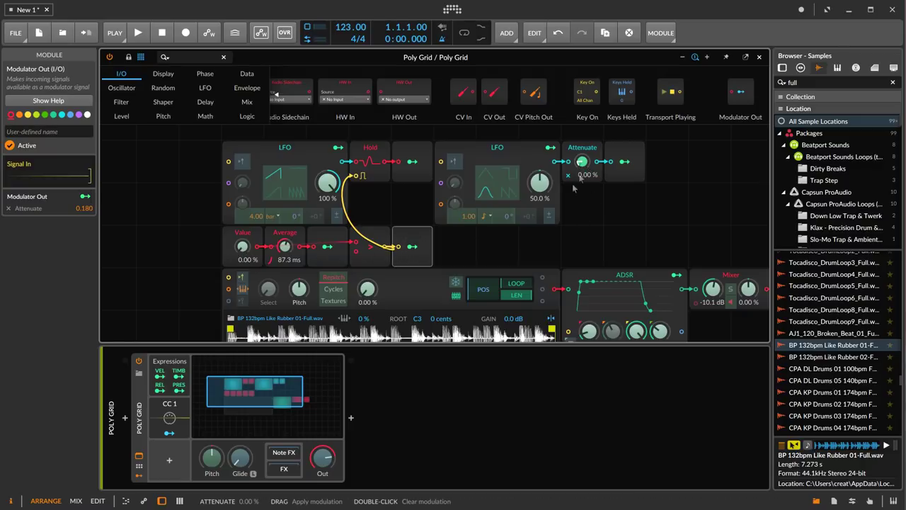
drag(412, 247, 327, 246)
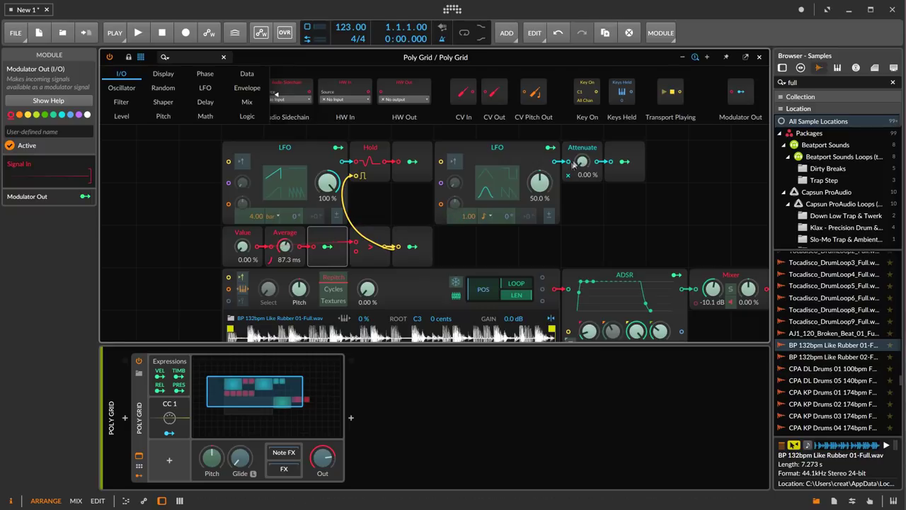
drag(582, 165, 582, 149)
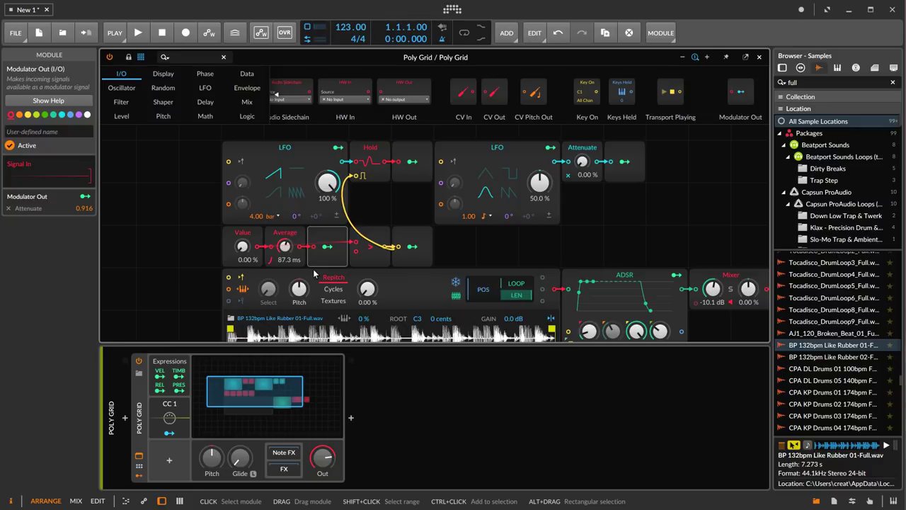
- Map the Attenuate chain's Modulator Out to the Sampler's Sample Start at about 0.08
click(624, 161)
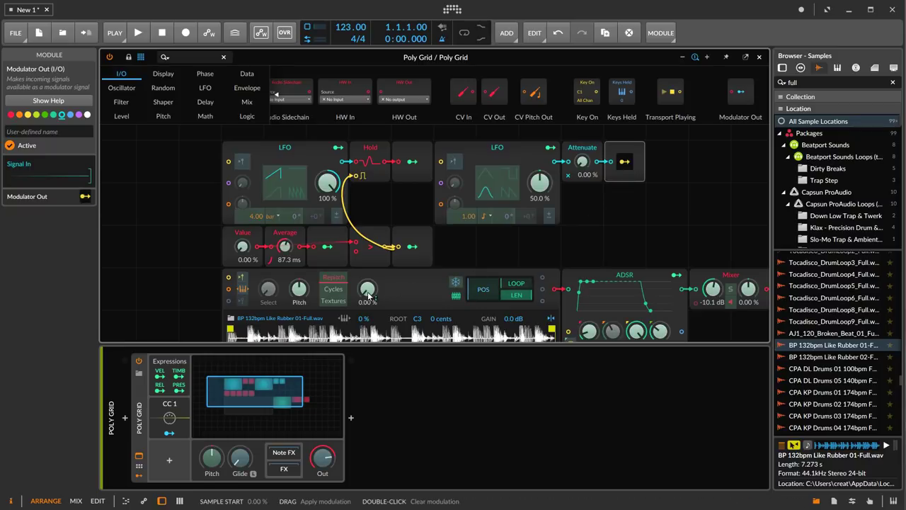
drag(367, 288, 366, 285)
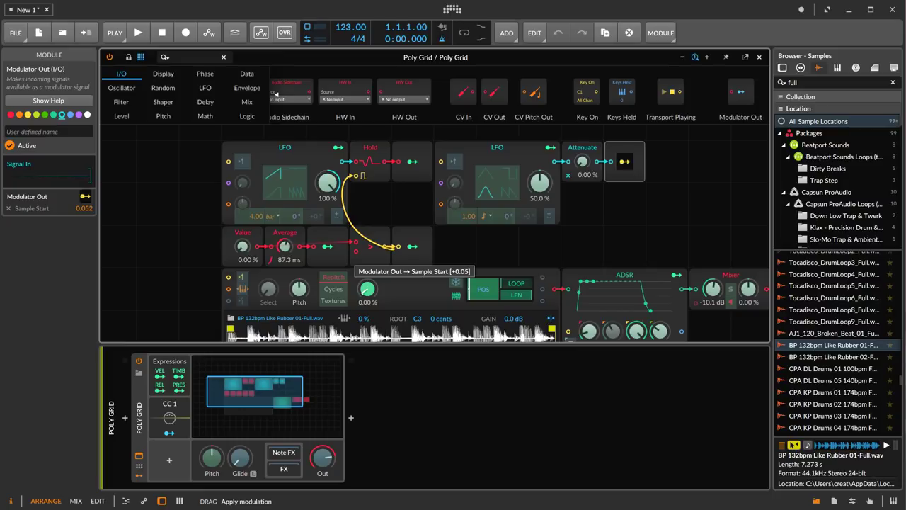
drag(367, 285, 367, 284)
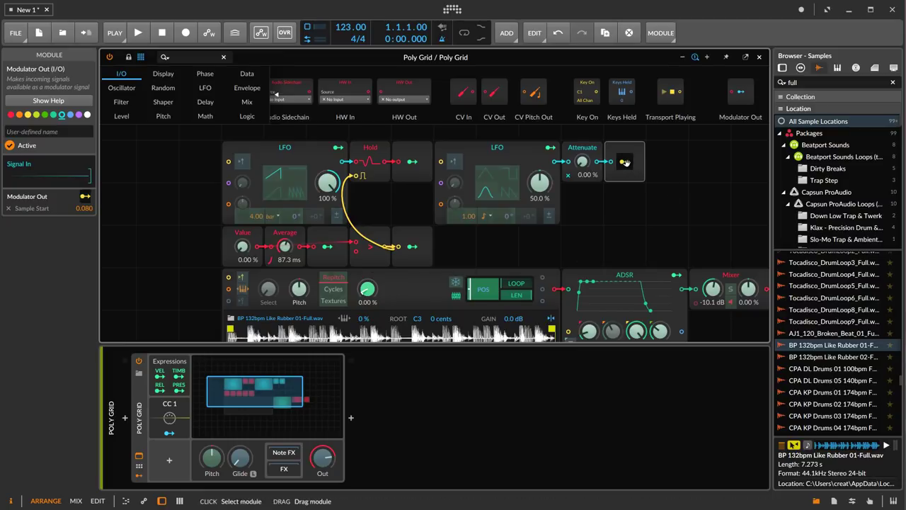
click(577, 231)
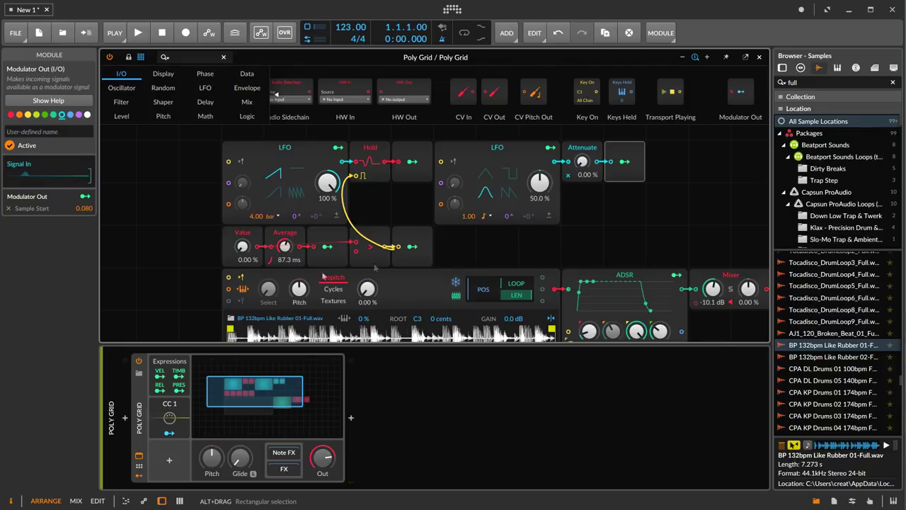
scroll(180, 277, down, 2)
scroll(180, 273, down, 2)
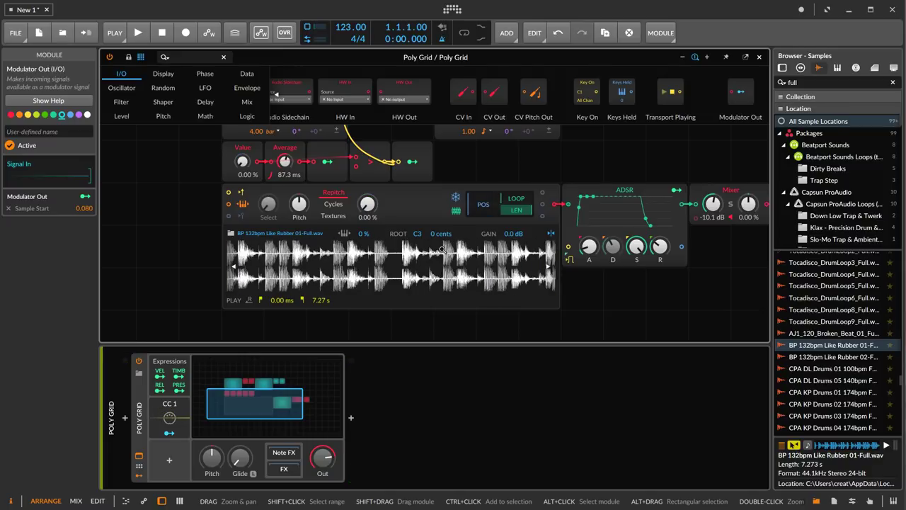
scroll(503, 166, up, 2)
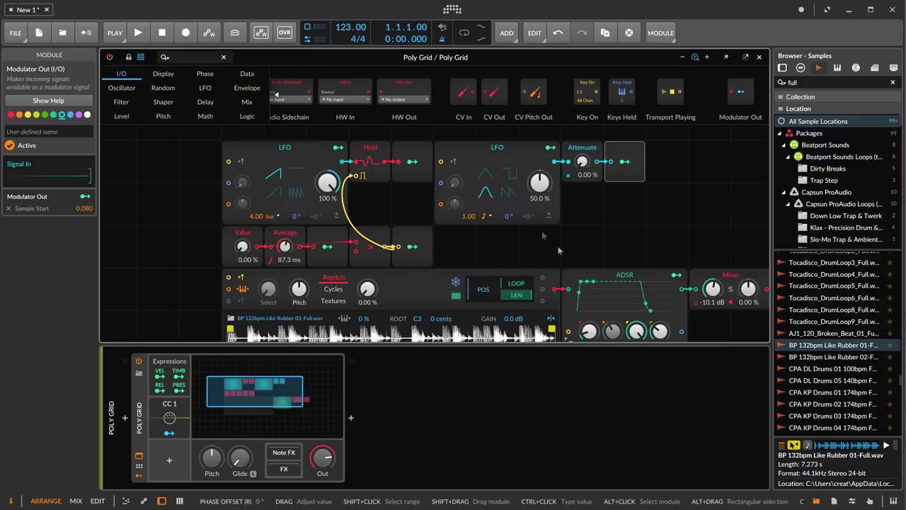
scroll(558, 246, up, 1)
- Place a third LFO above the second LFO and set its rate to 16th notes
scroll(566, 207, down, 1)
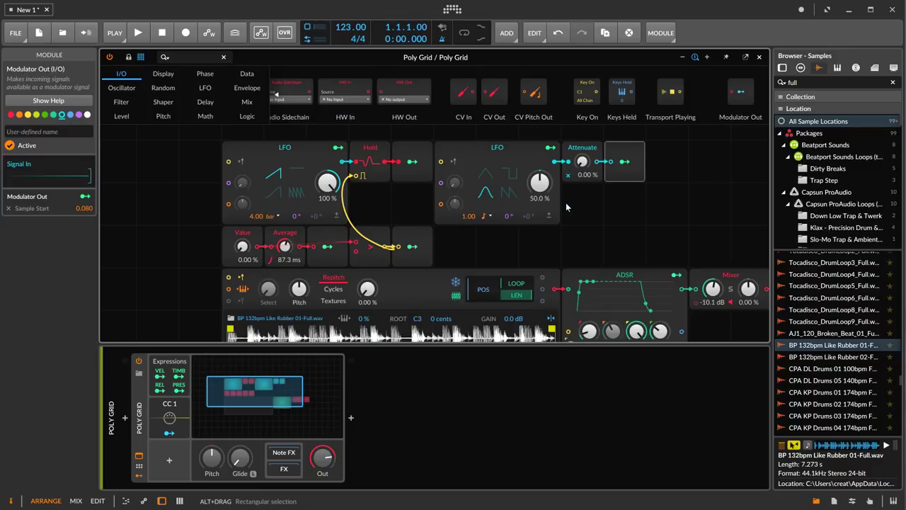
click(205, 88)
drag(339, 99, 521, 193)
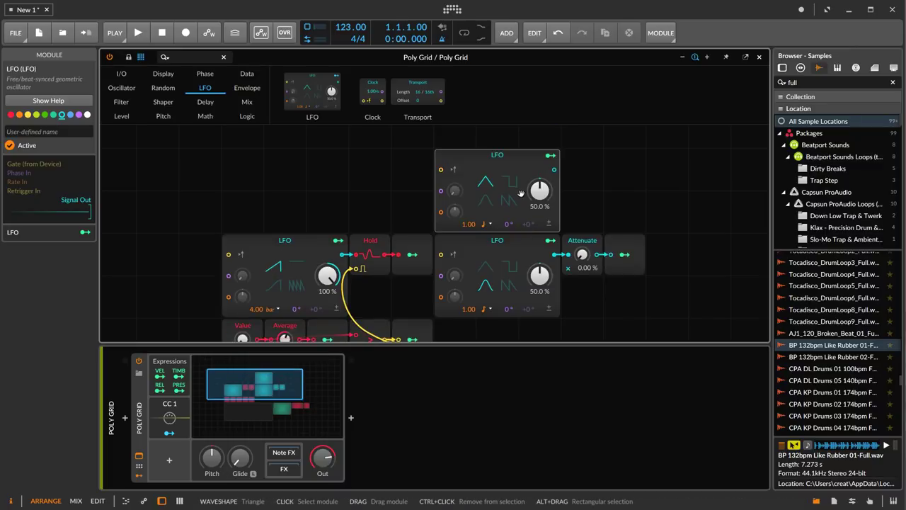
click(484, 225)
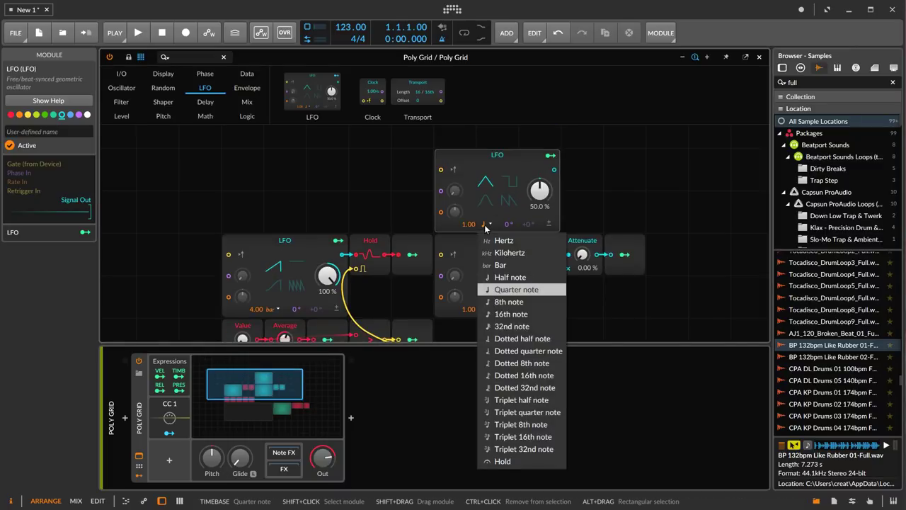
click(511, 314)
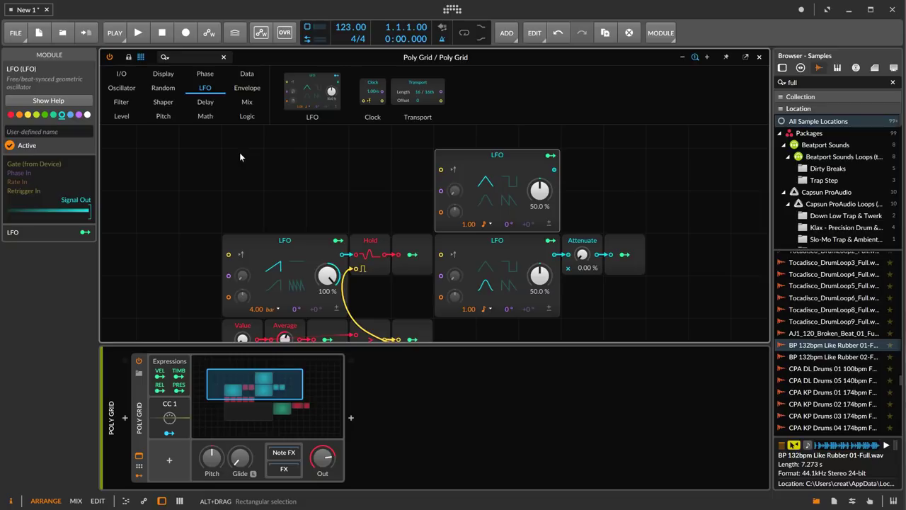
- Add a 4-Stage envelope to the Poly Grid's modulators alongside Expressions and CC 1
click(170, 462)
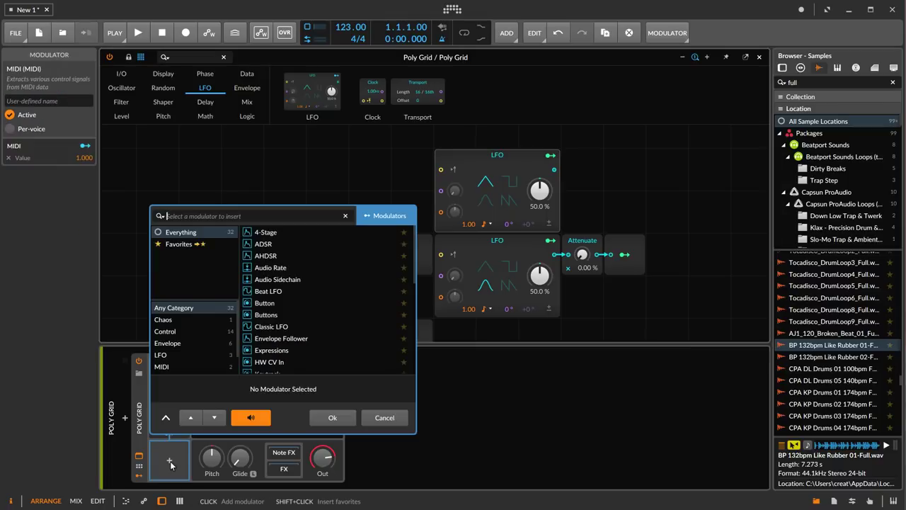
click(272, 232)
click(332, 417)
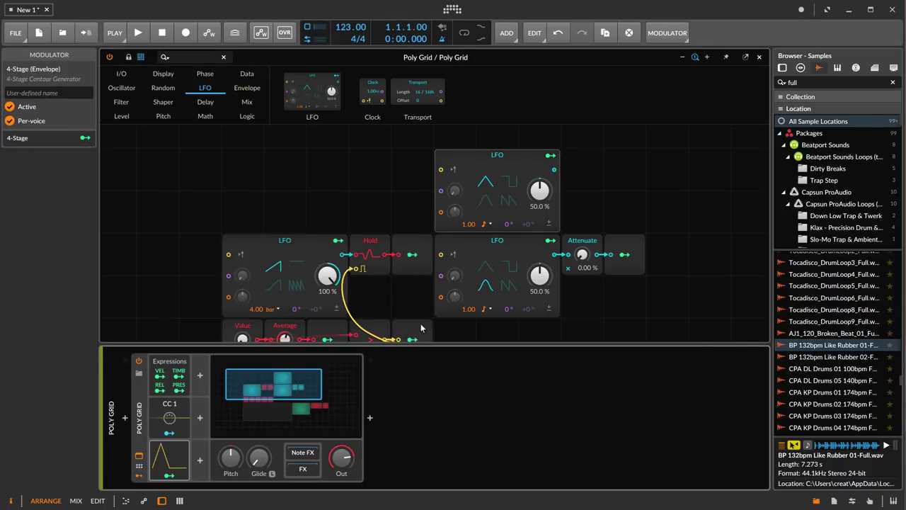
scroll(421, 328, down, 1)
scroll(423, 324, down, 1)
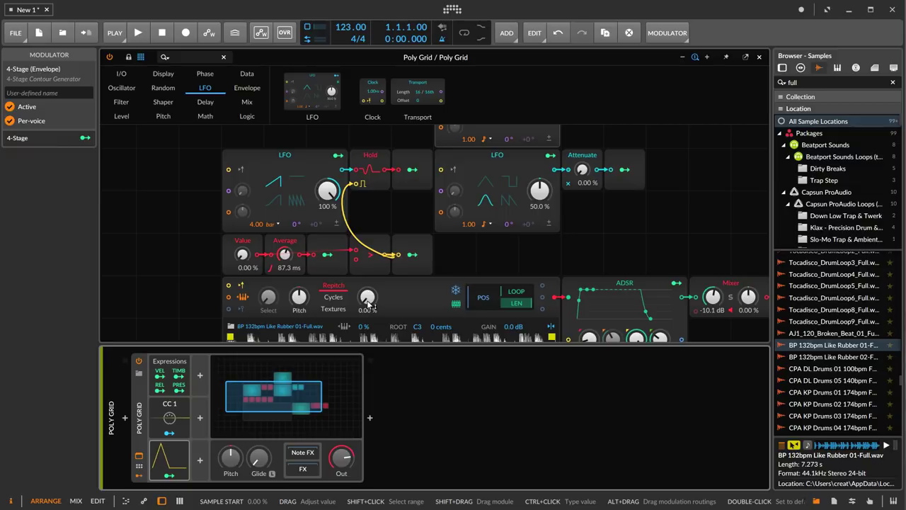
scroll(387, 267, down, 1)
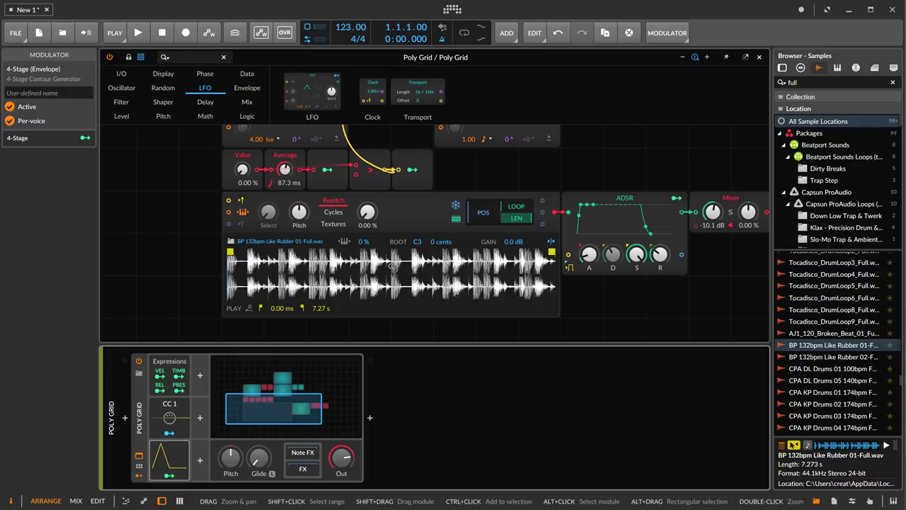
- Load 'CPA DL Drums 05 140bpm Full.wav' into the Sampler, replacing the Like Rubber loop
click(835, 383)
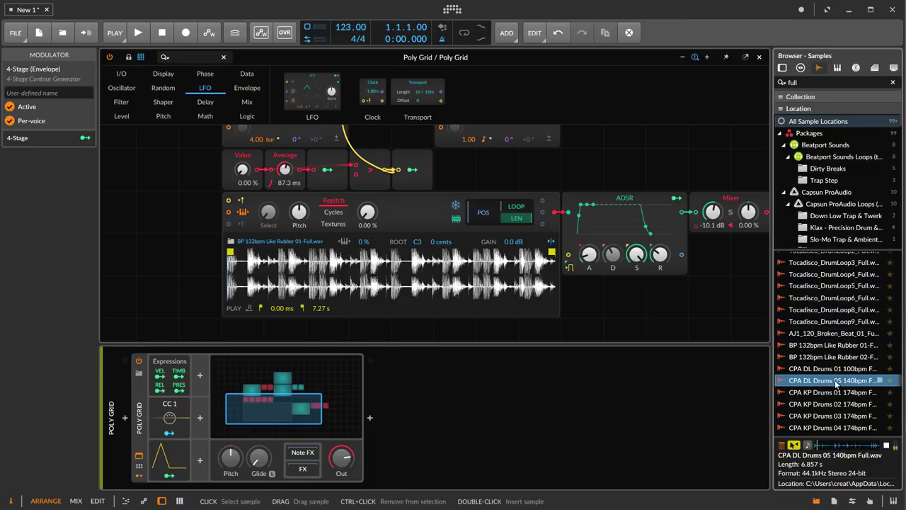
drag(838, 382, 341, 278)
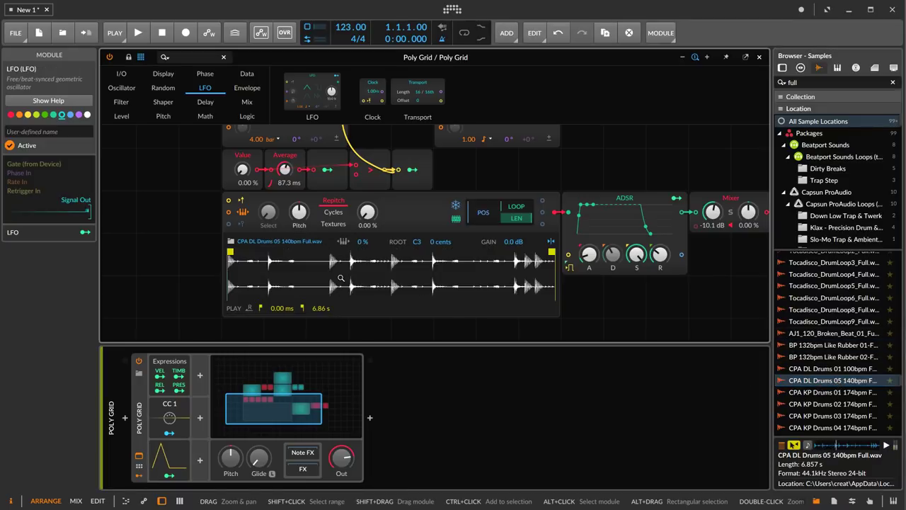